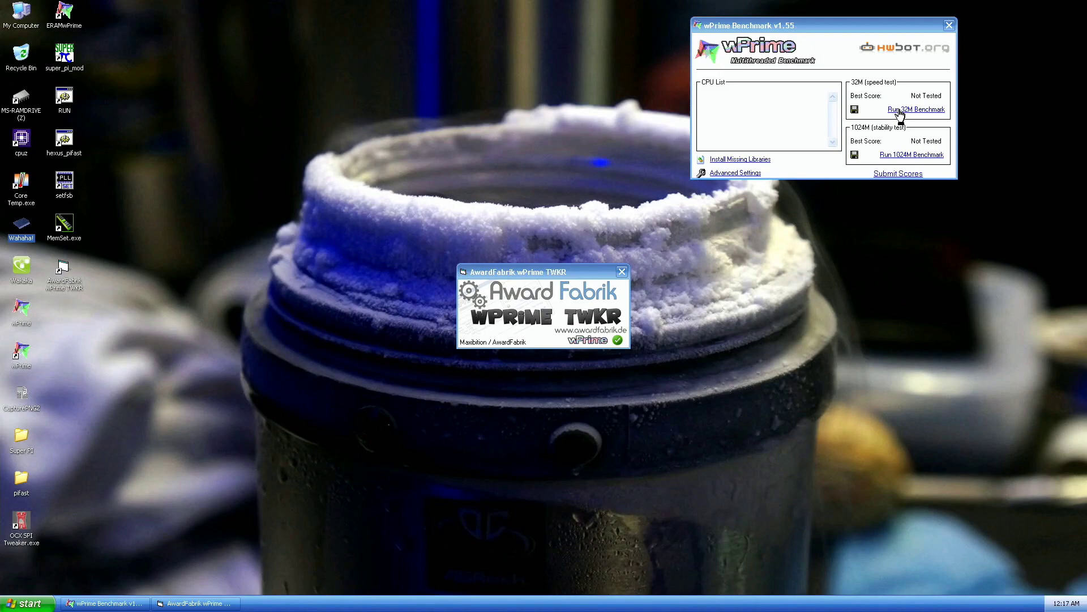
Step: Run the 32M benchmark, and move the wPrime and wPrime TWKR windows clear of the desktop's centre
click(899, 110)
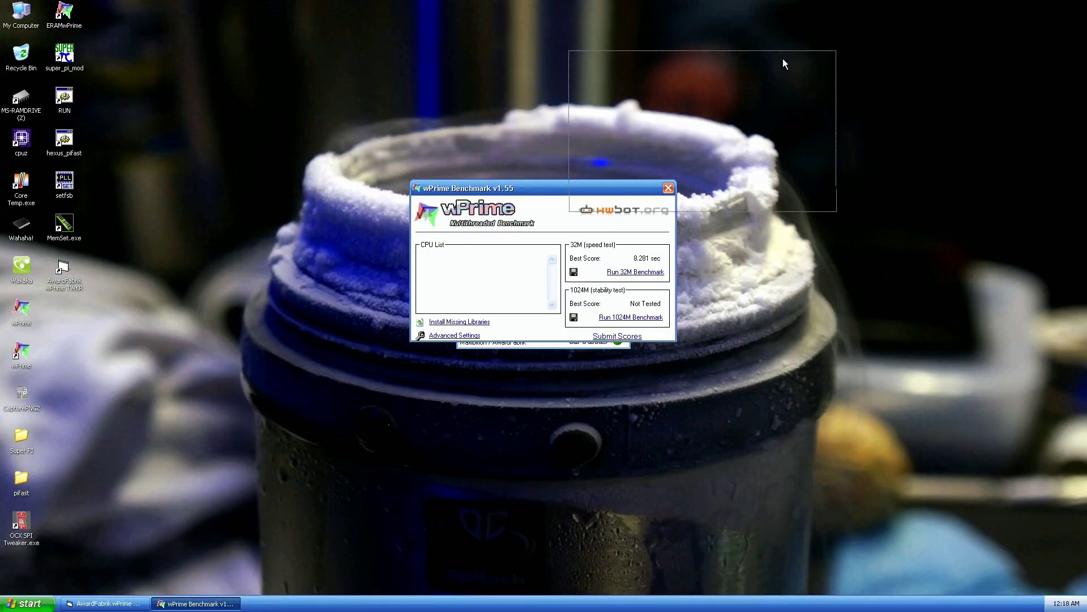
drag(783, 59, 816, 26)
drag(527, 271, 434, 42)
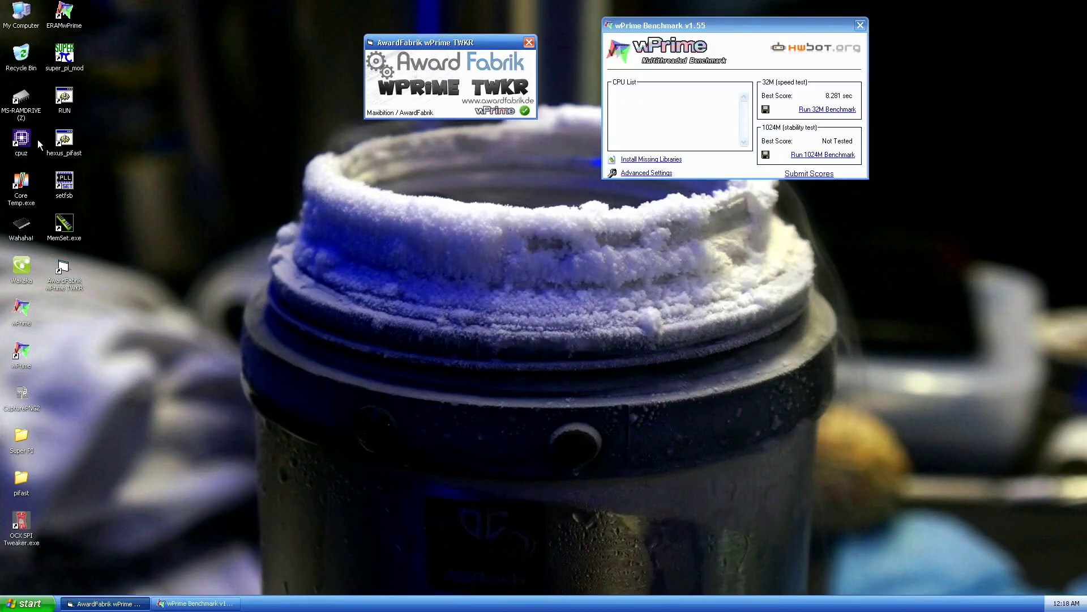
Step: Open three CPU-Z windows showing the CPU, Memory and Mainboard pages, and arrange them around the wPrime result
double_click(23, 139)
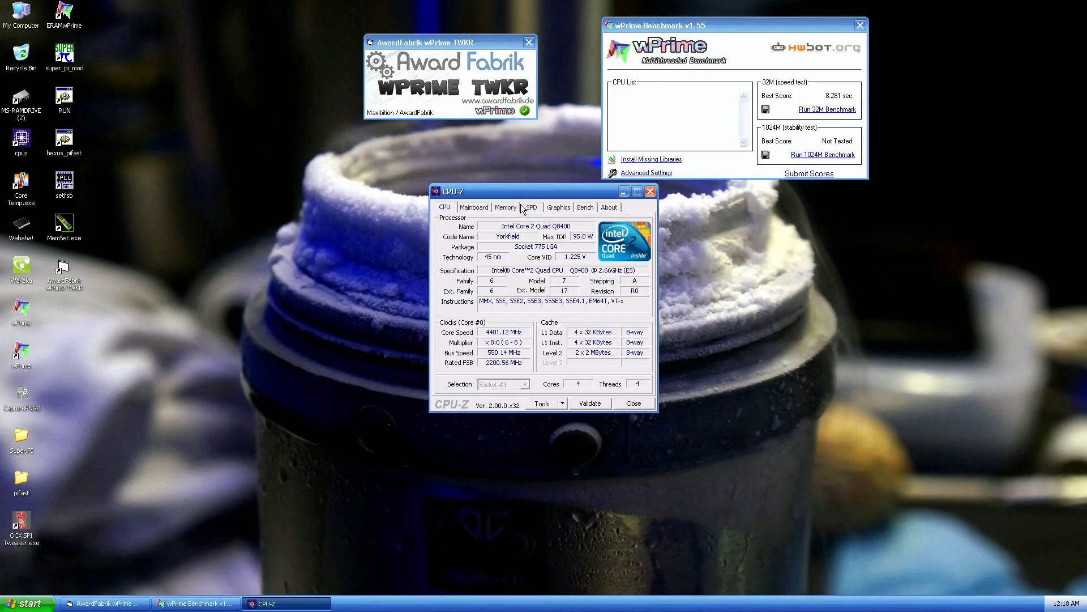
drag(415, 26, 415, 25)
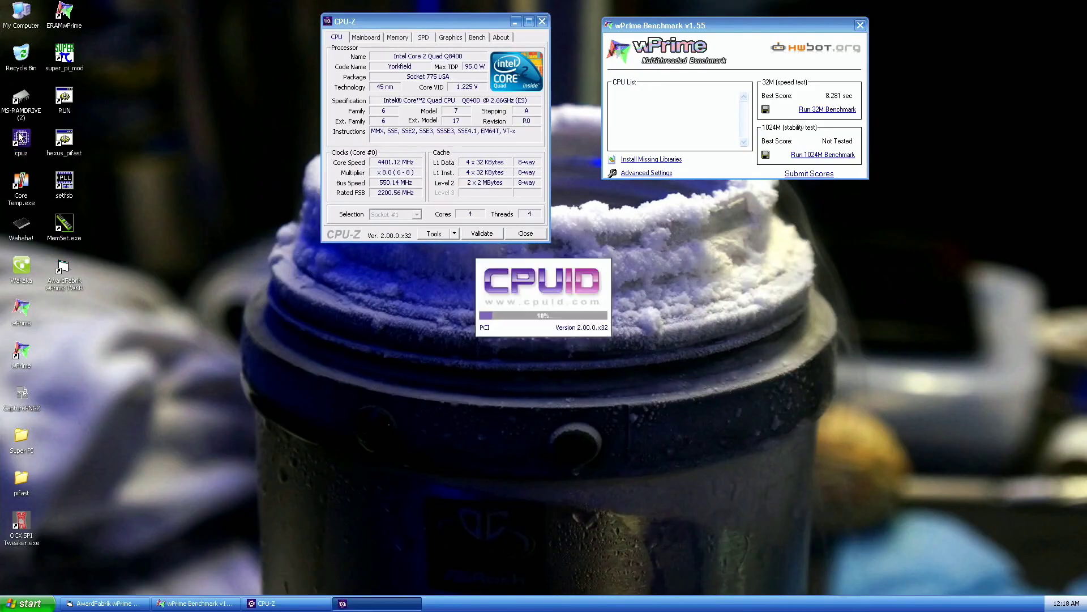
click(507, 208)
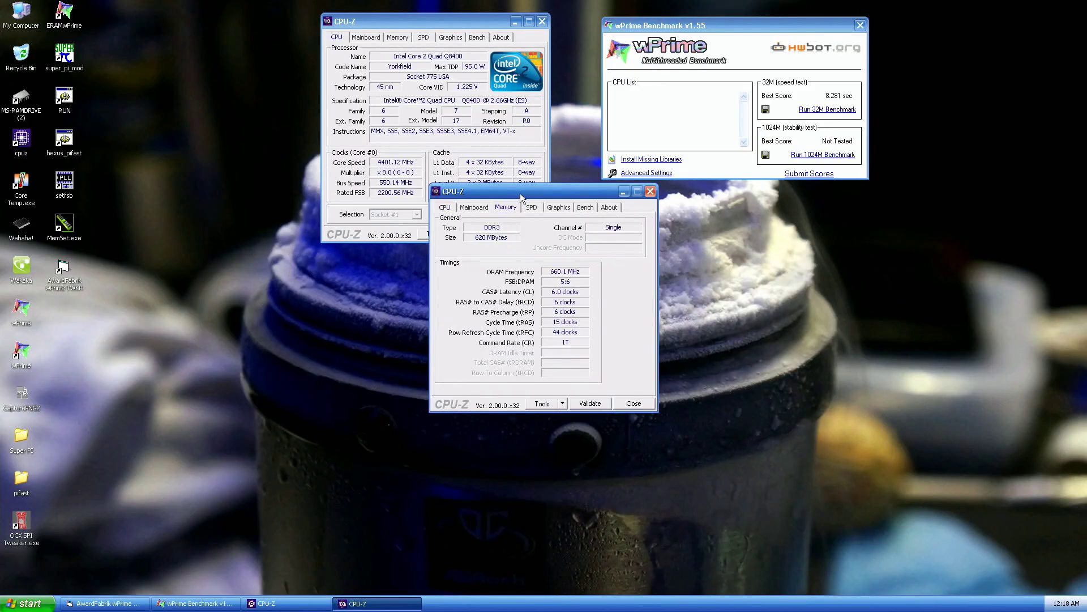
drag(793, 221, 792, 220)
double_click(20, 139)
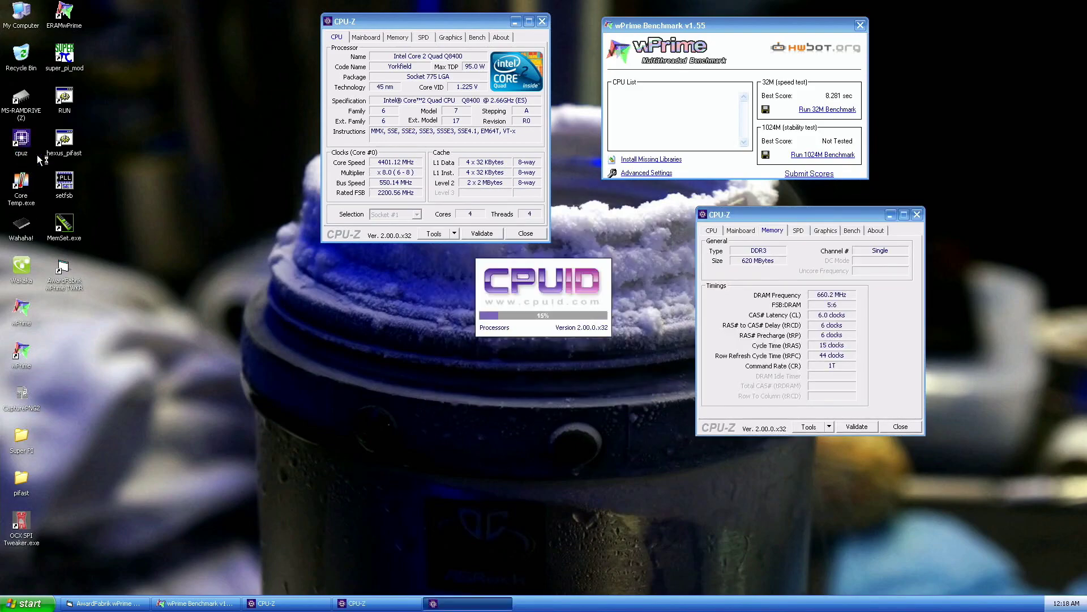
click(486, 213)
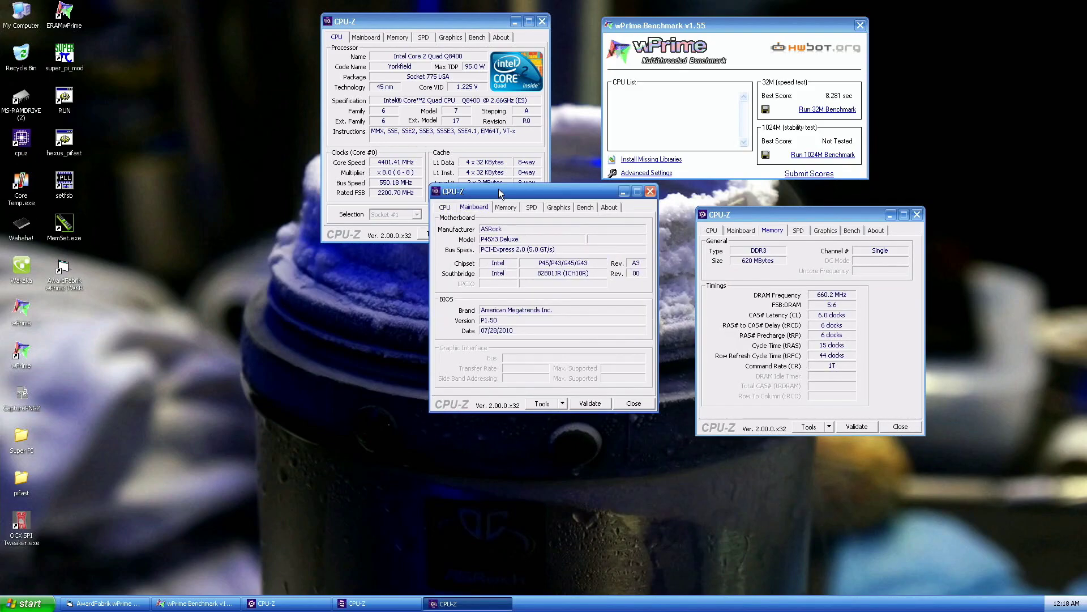
drag(484, 205, 382, 279)
Step: Save a screenshot of the desktop with CapturePNG2, and close all CPU-Z, wPrime and wPrime TWKR windows
click(22, 402)
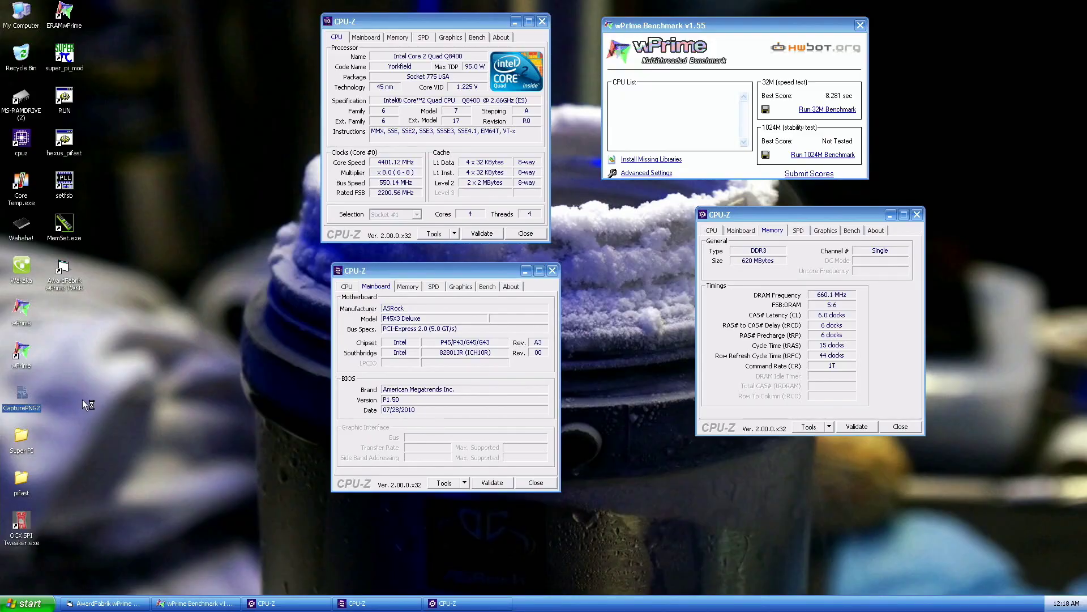
double_click(20, 402)
click(541, 486)
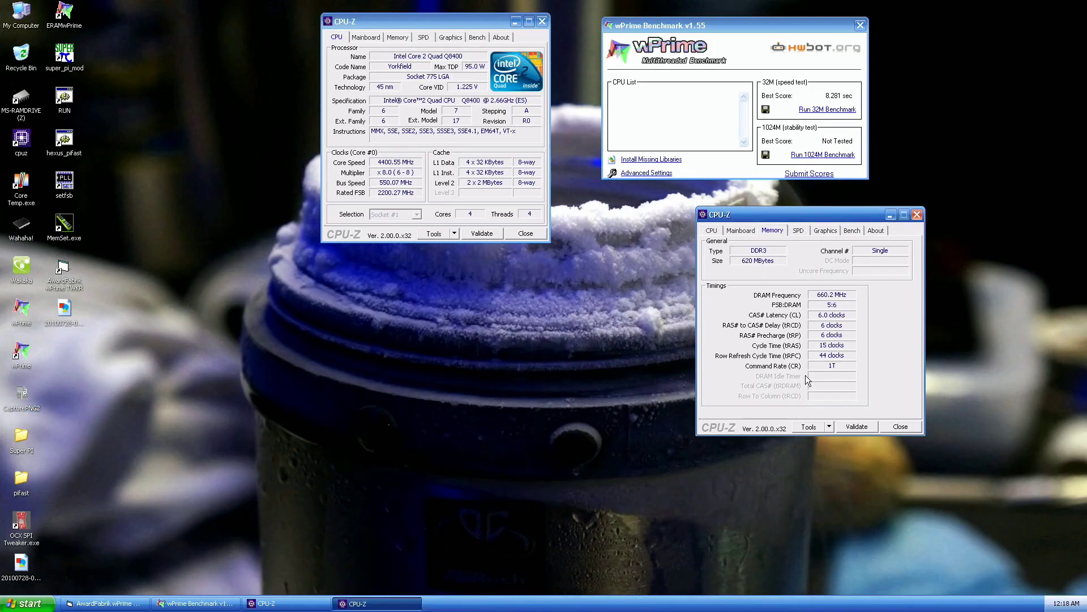
click(899, 427)
click(525, 234)
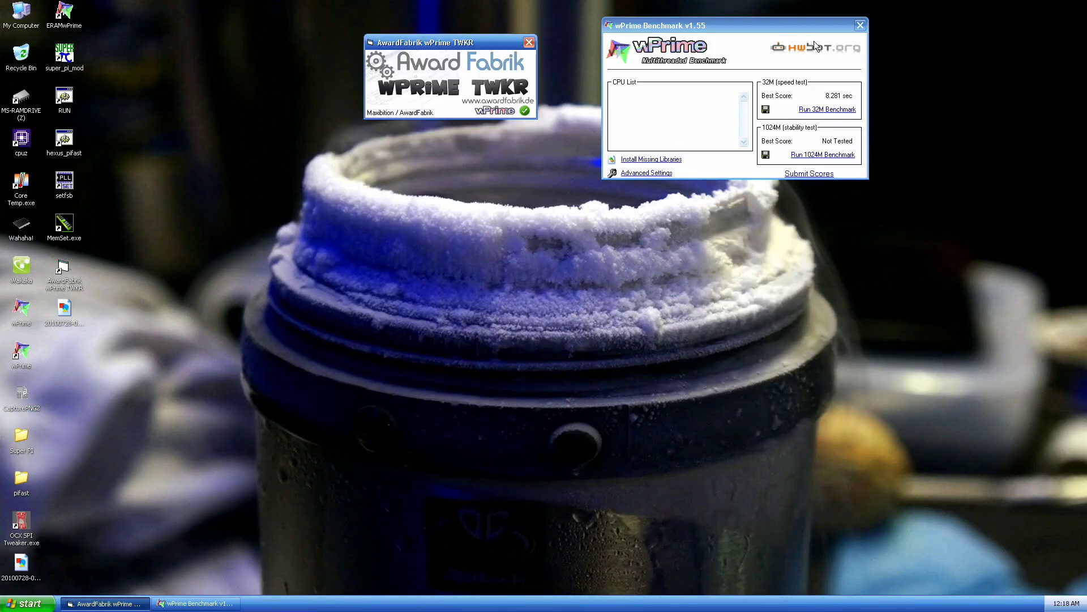
click(860, 25)
click(529, 42)
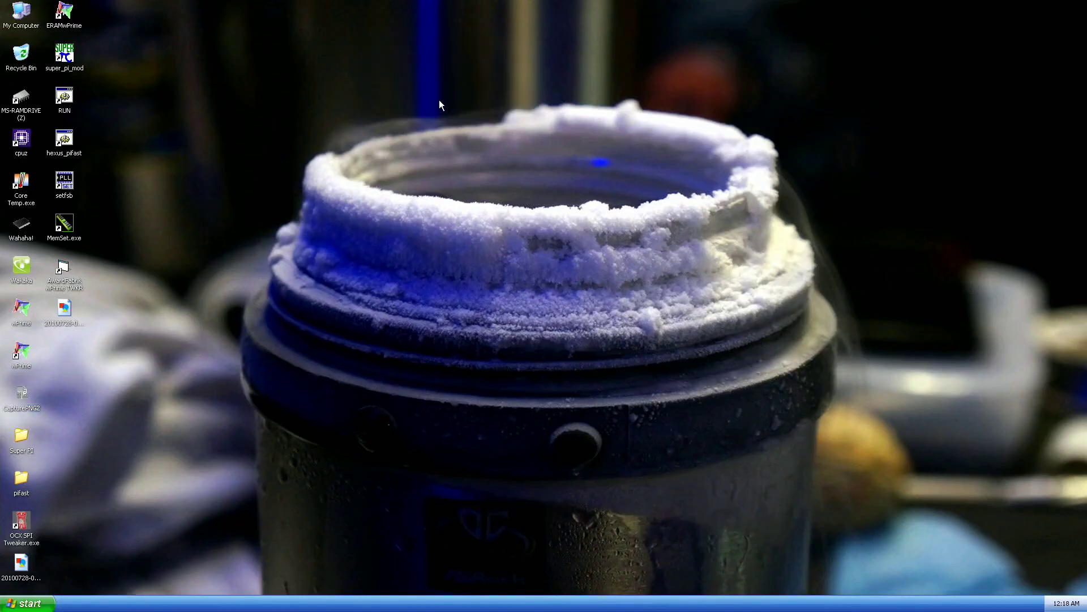
Step: Open SetFSB, read the current FSB, and apply an FSB frequency of 555.2 MHz
double_click(64, 181)
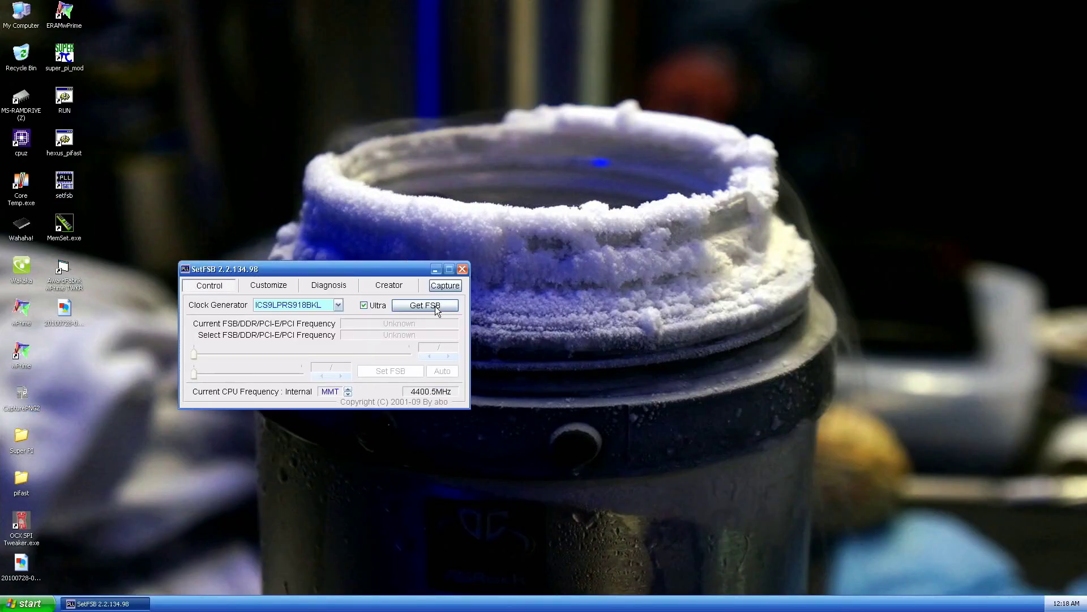
click(454, 357)
click(453, 357)
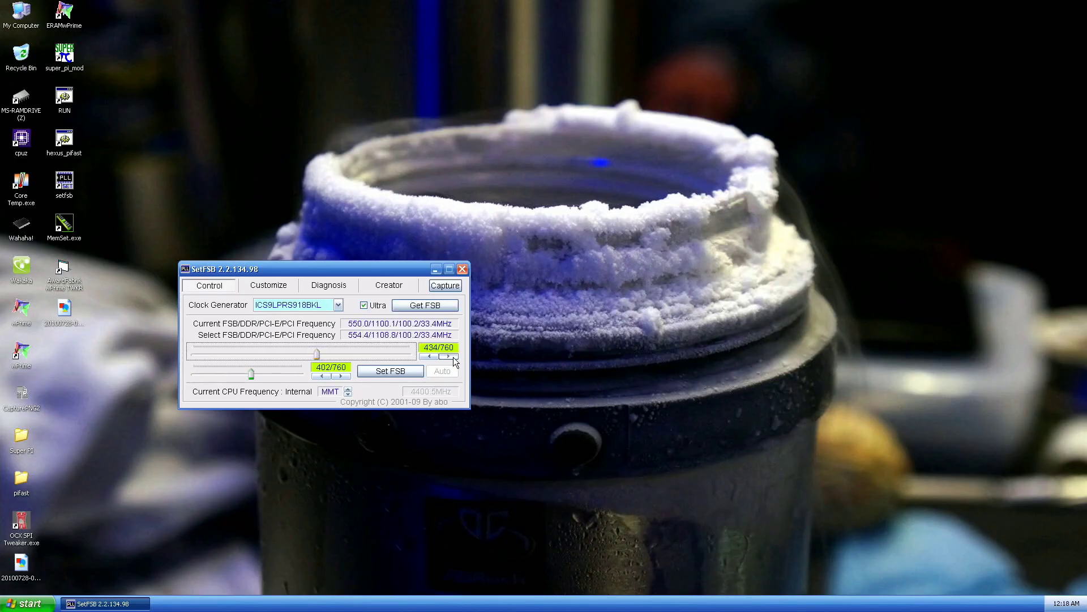
click(454, 356)
click(453, 357)
click(453, 357)
click(405, 374)
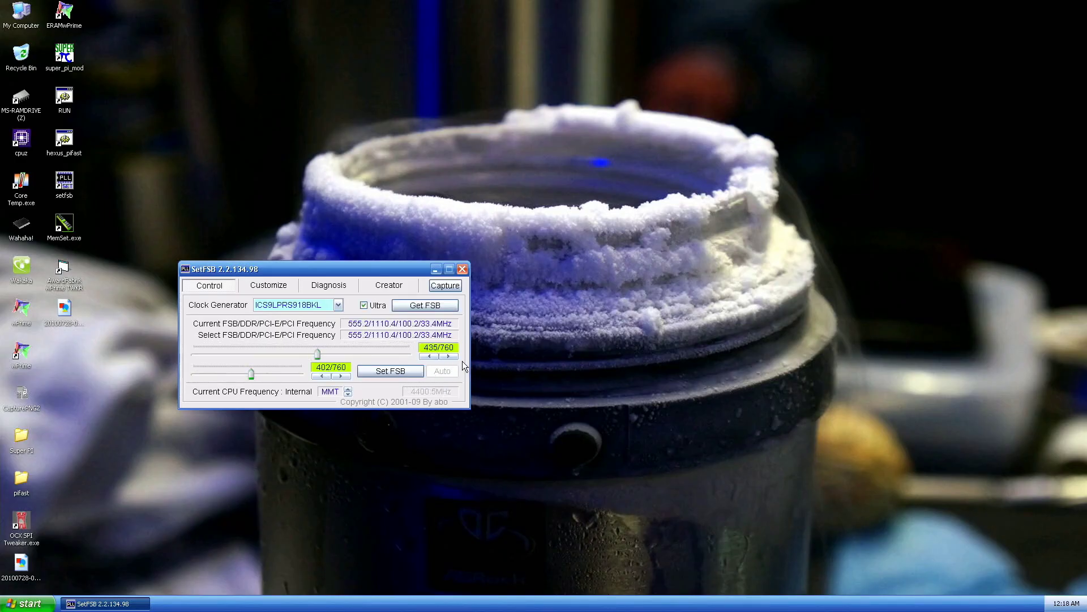
Step: Raise the FSB frequency to 560.0 MHz, apply it and close SetFSB
click(455, 357)
click(454, 357)
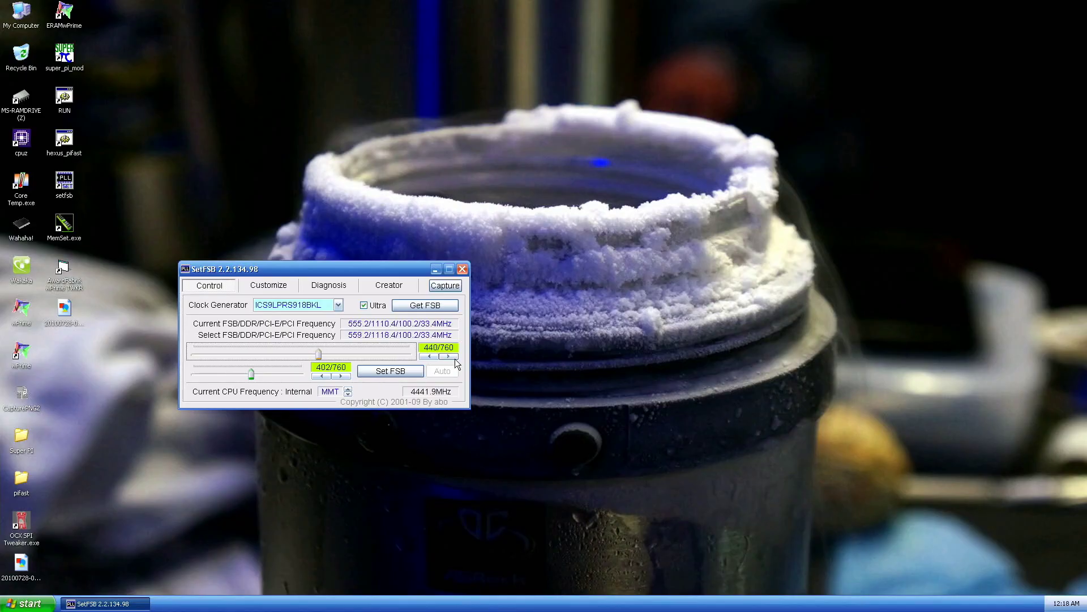
click(455, 357)
click(416, 372)
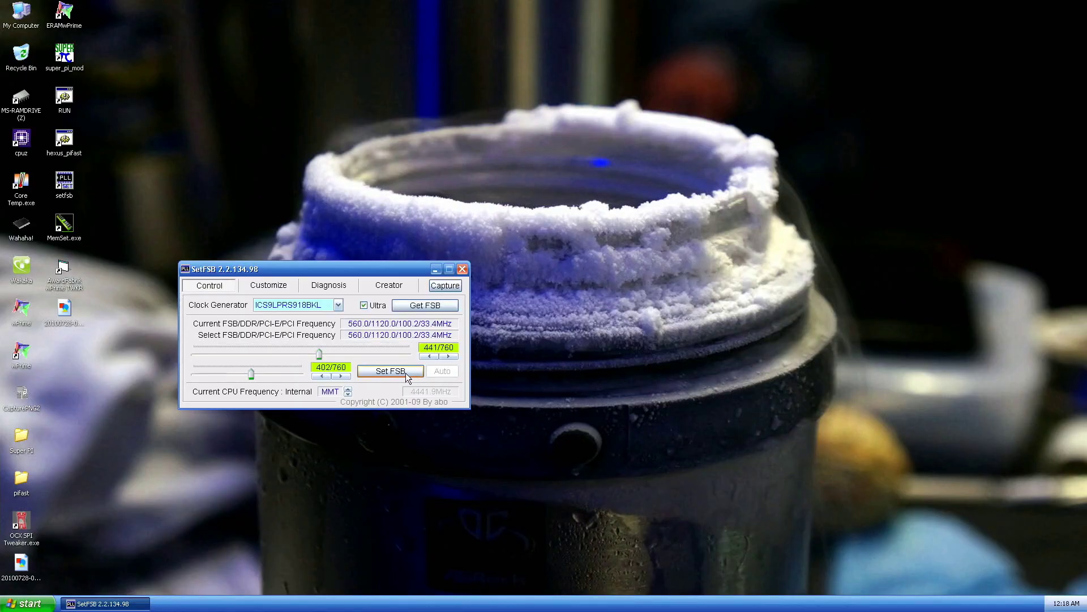
click(459, 268)
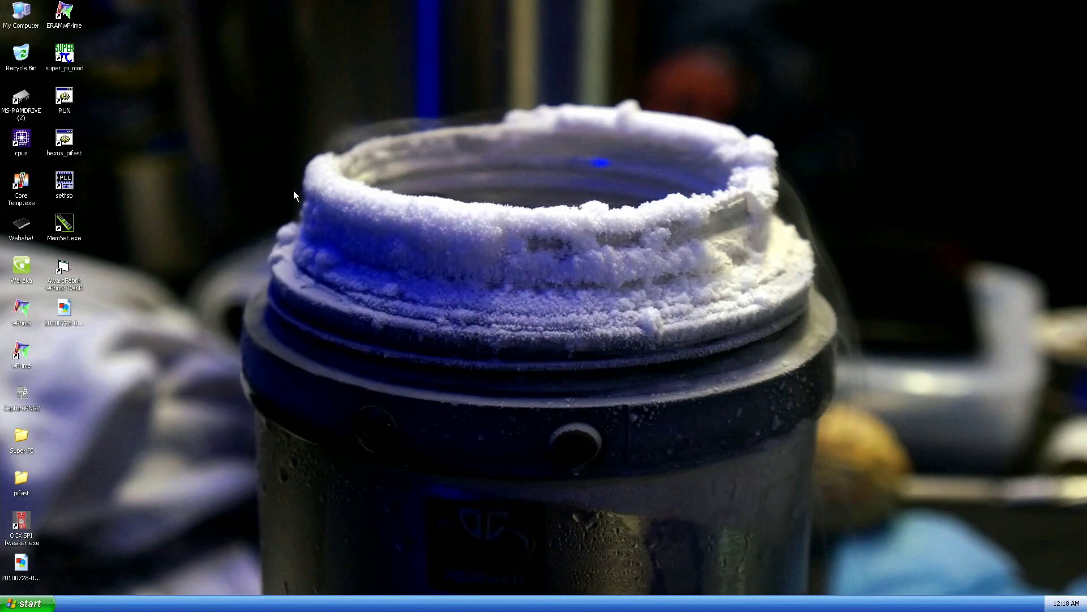
Step: Open wPrime and save a thread count of 8 in its advanced settings
double_click(26, 354)
click(476, 335)
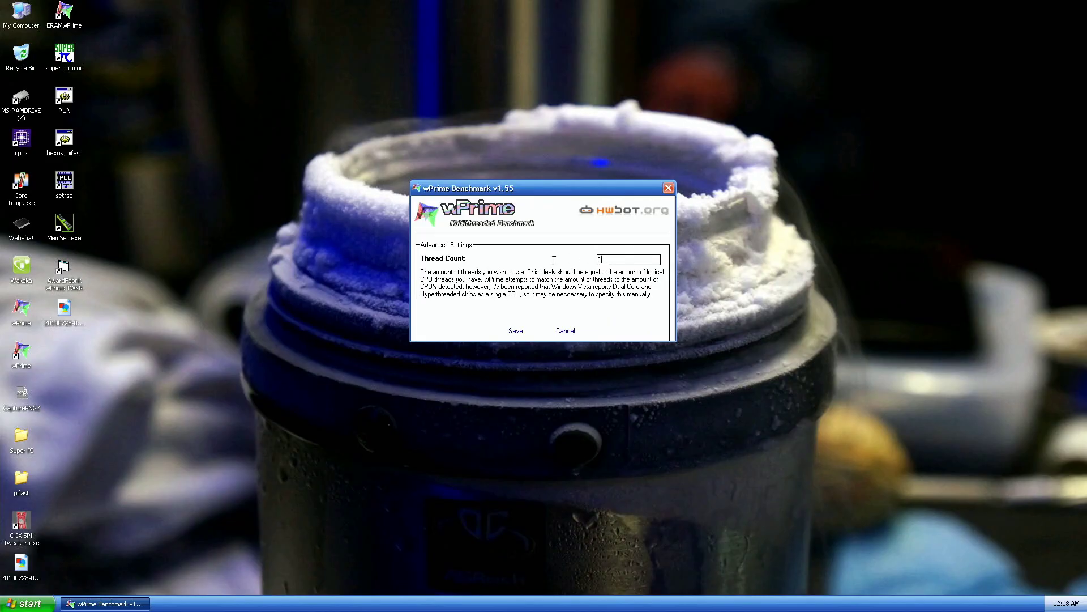
key(BackSpace)
text(8)
click(516, 331)
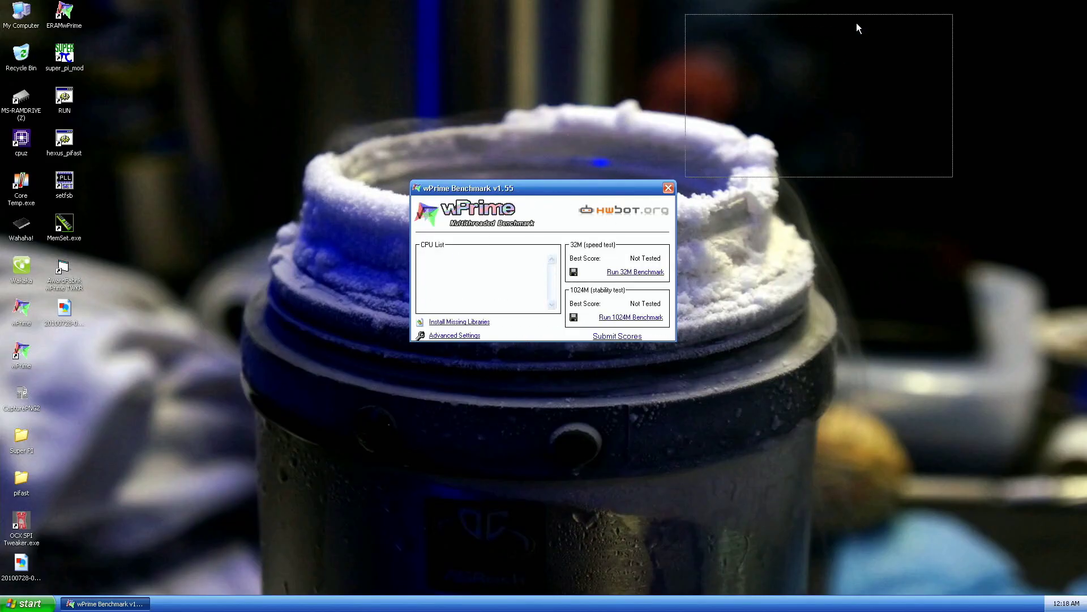
Step: Start AwardFabrik wPrime TWKR, move both windows clear of the desktop's centre, and run the 32M benchmark
drag(858, 28, 858, 29)
double_click(63, 271)
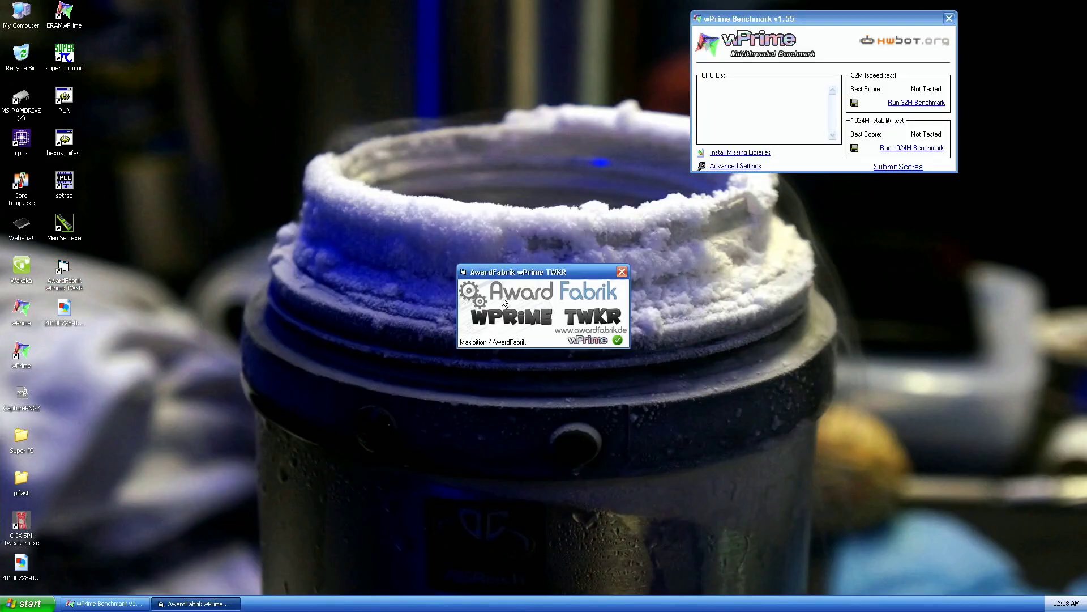
drag(301, 98, 286, 41)
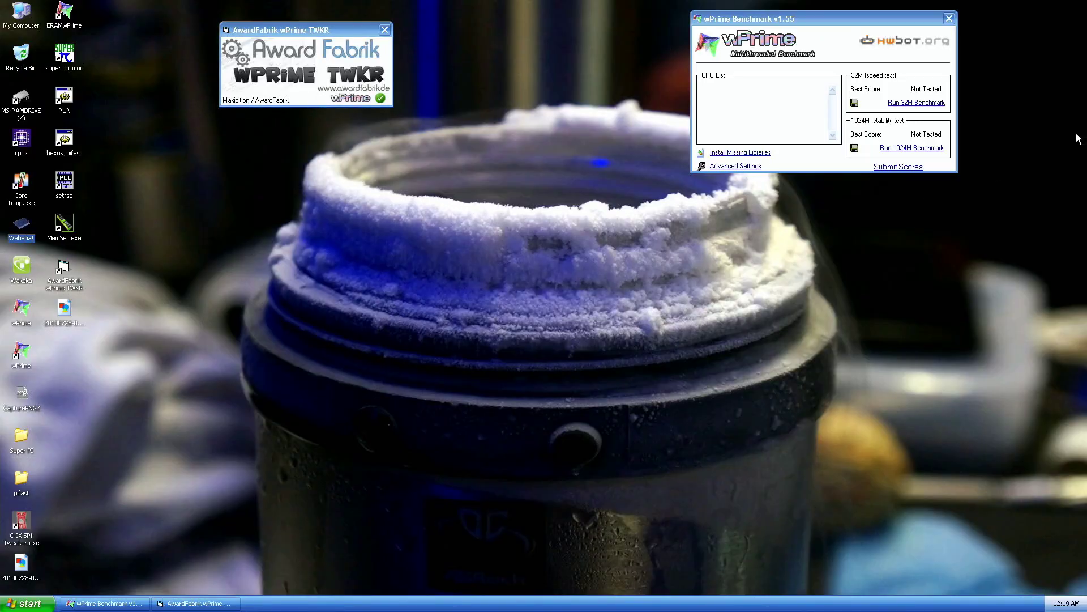
click(922, 104)
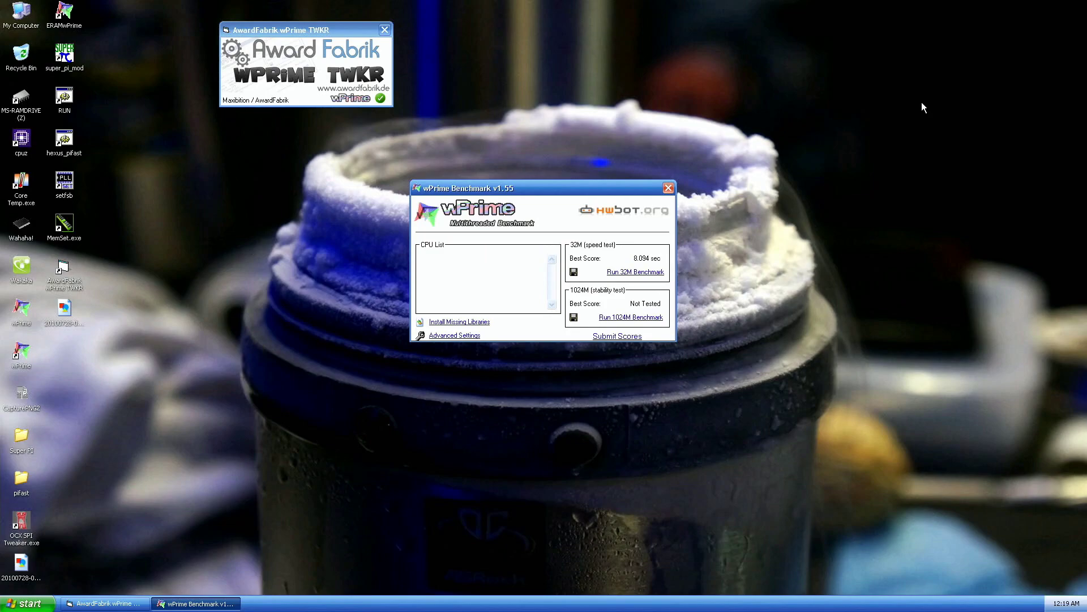
Step: Arrange the wPrime result beside three CPU-Z windows showing the CPU, Memory and Mainboard pages
drag(597, 192, 894, 27)
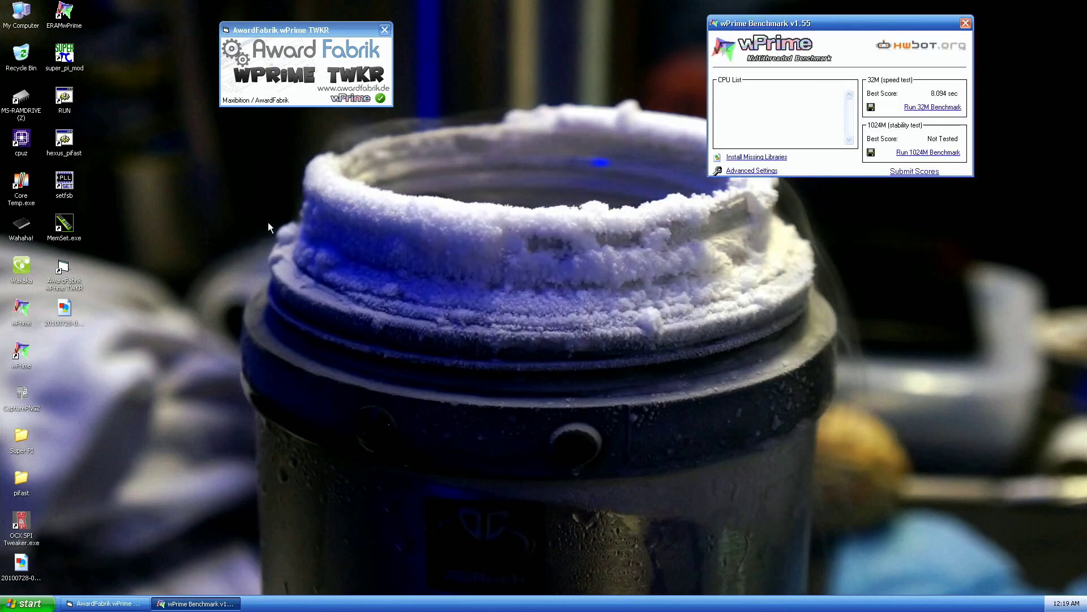
double_click(21, 139)
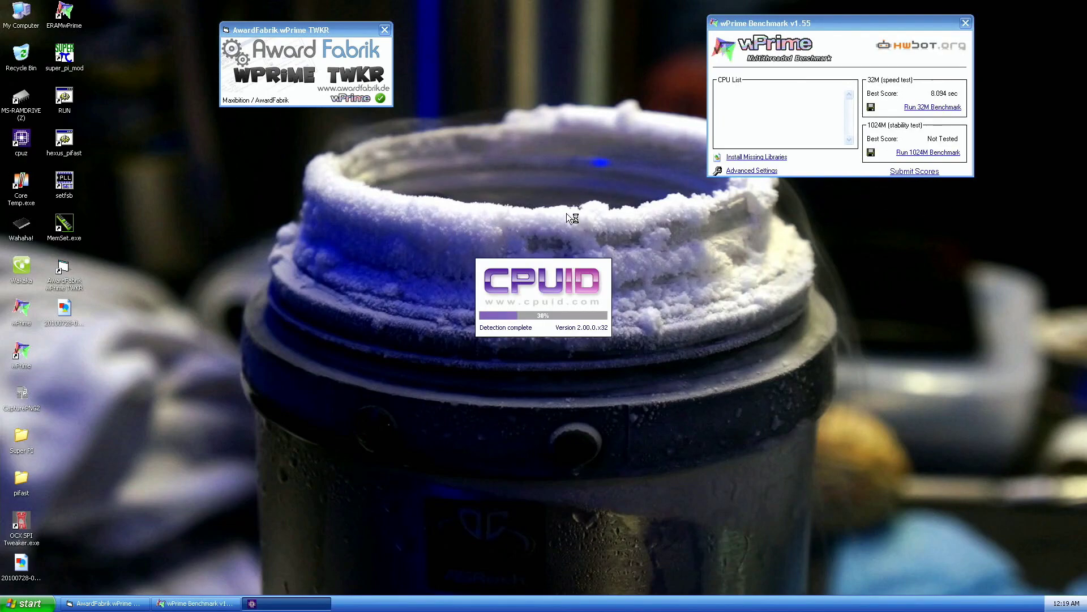
drag(572, 195, 334, 16)
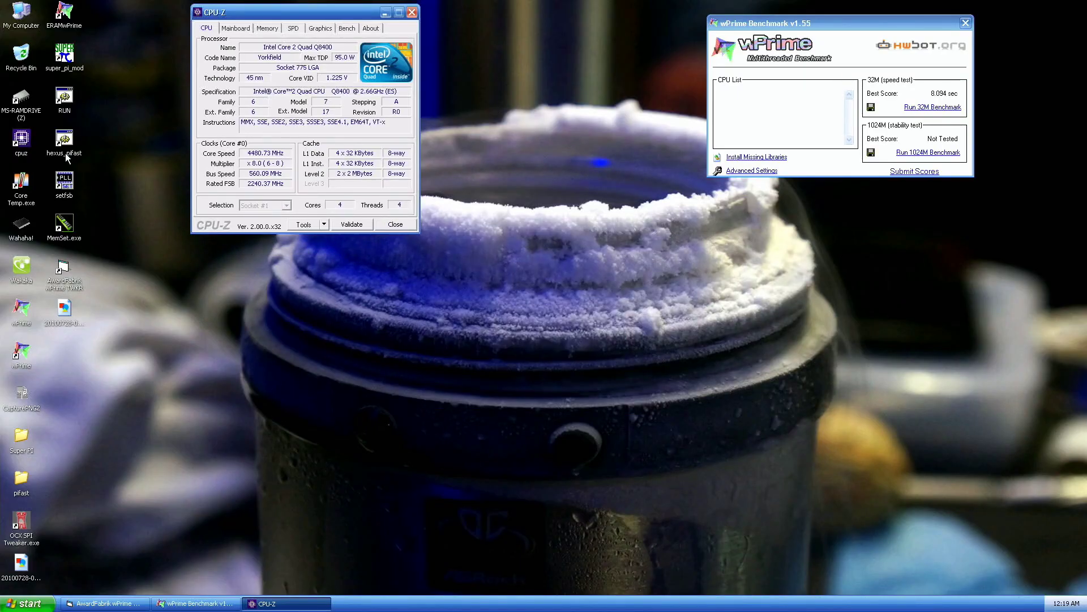
double_click(21, 138)
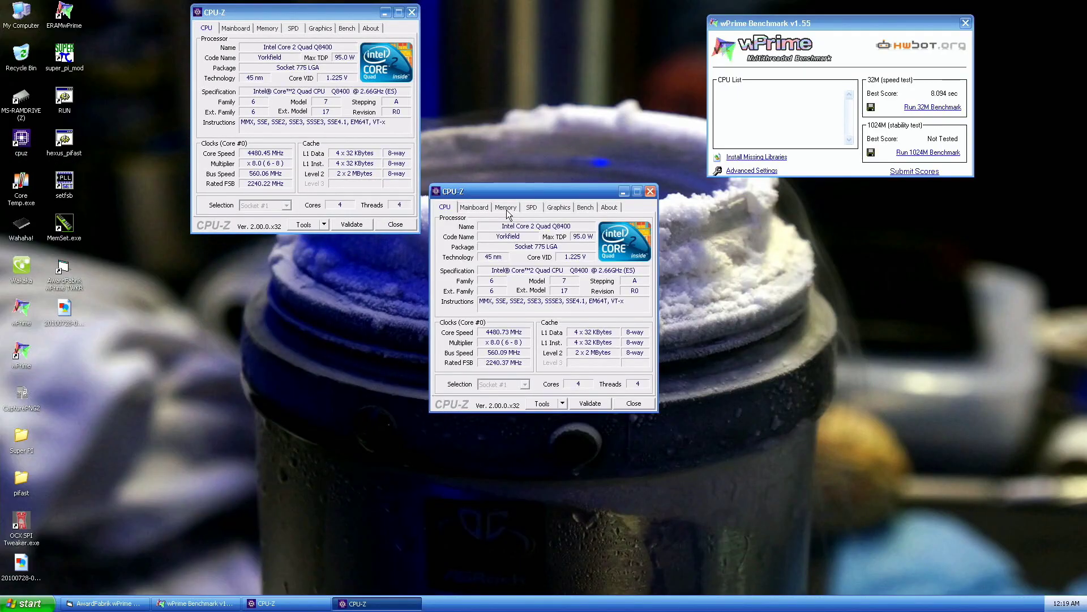
click(506, 207)
drag(518, 195, 853, 249)
click(24, 152)
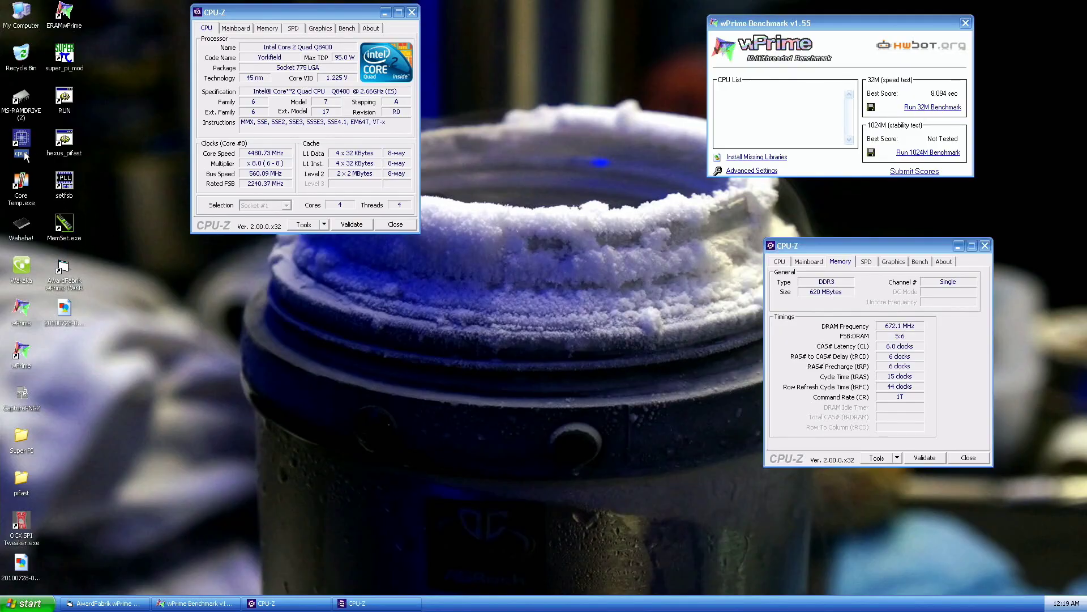
double_click(25, 153)
click(474, 207)
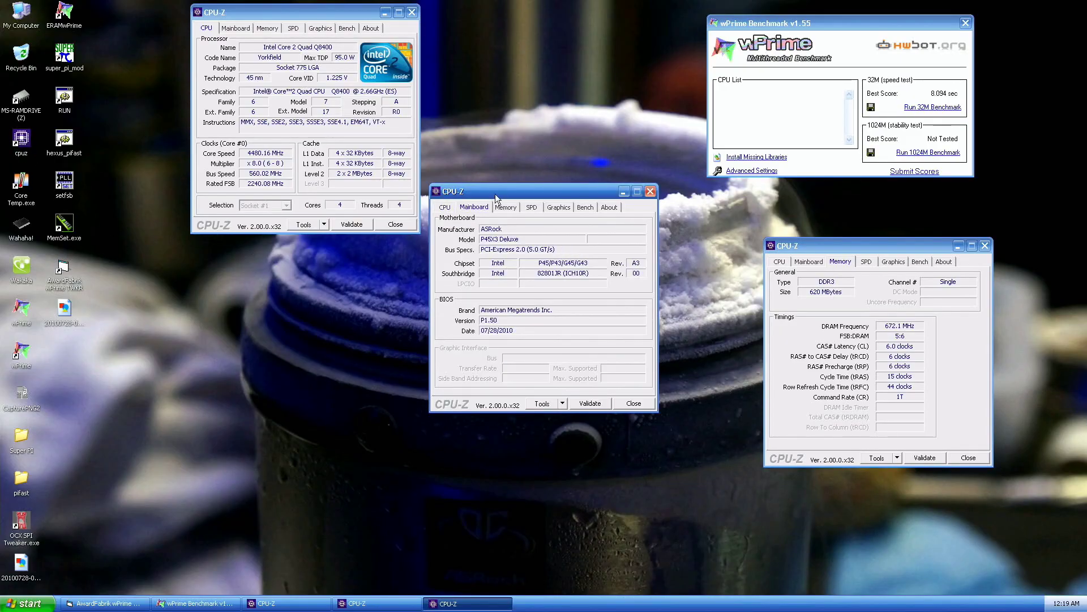
drag(495, 194, 333, 273)
Step: Capture the new wPrime result as a desktop screenshot with CapturePNG2, and close all open windows
click(26, 409)
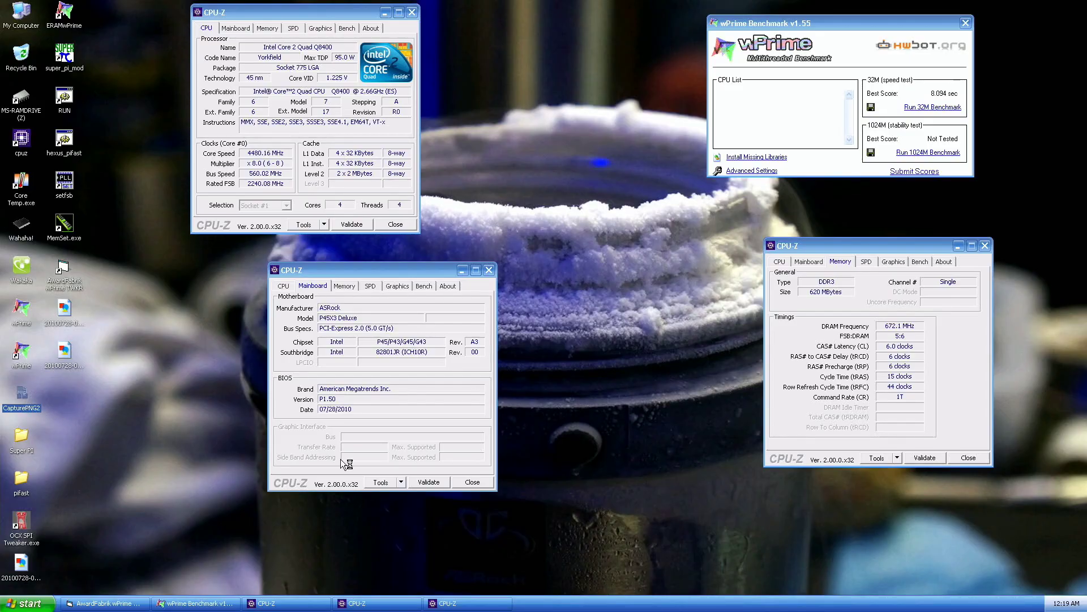
click(976, 458)
click(485, 486)
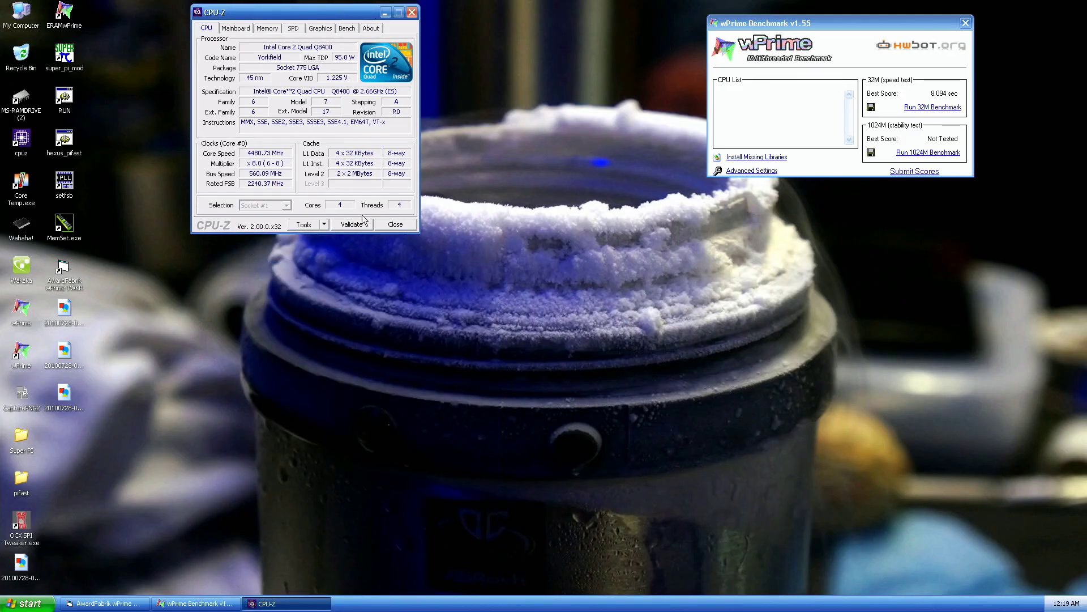
click(394, 224)
click(966, 24)
click(384, 29)
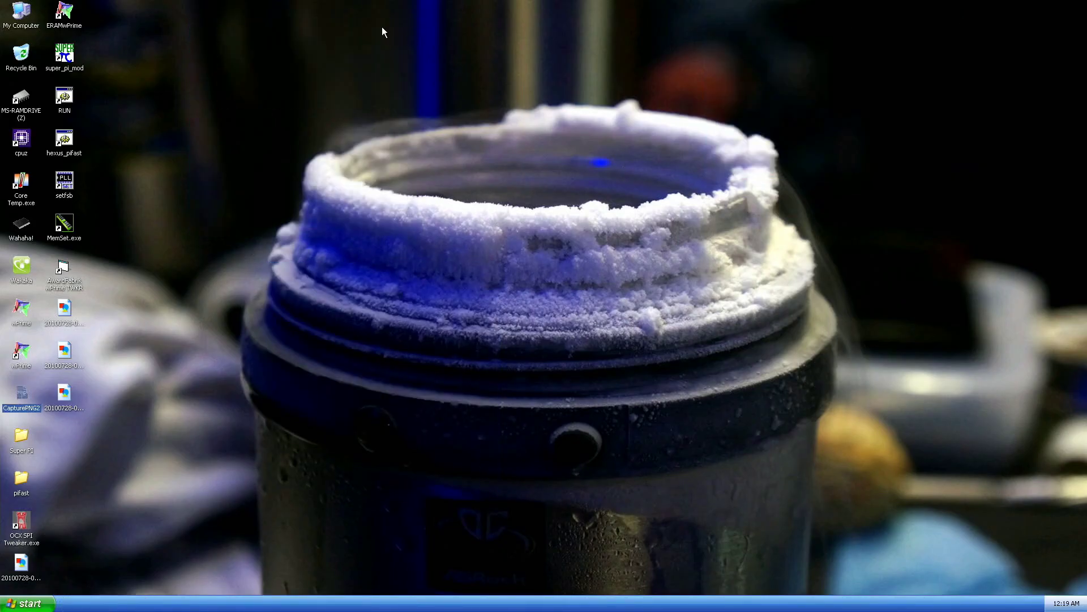
Step: Reopen SetFSB, read the current FSB, and apply an FSB frequency of 565.6 MHz
click(61, 183)
double_click(62, 182)
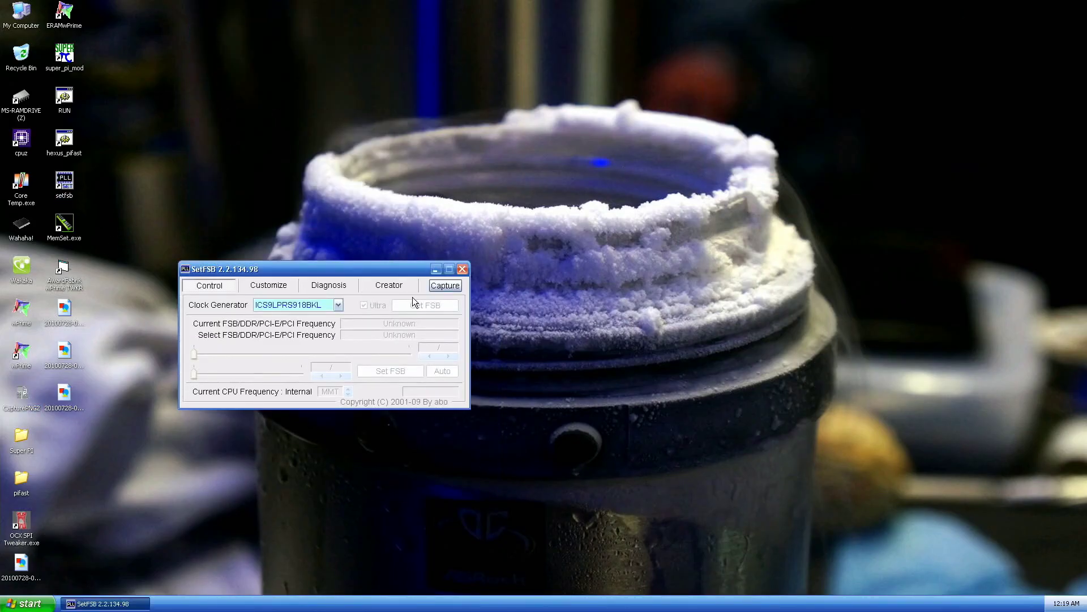
click(431, 307)
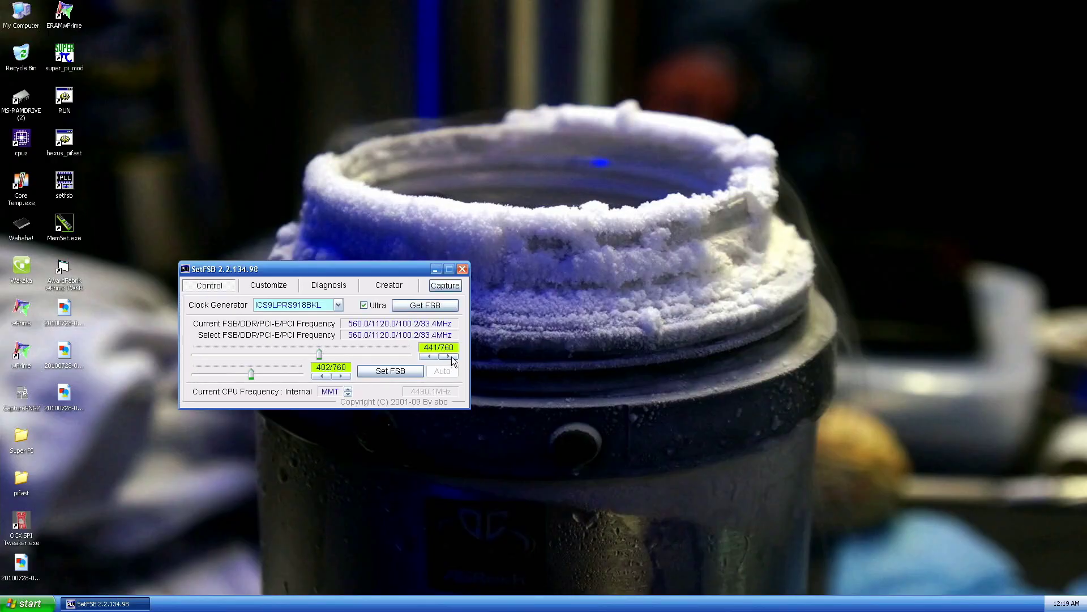
click(450, 356)
click(451, 356)
click(450, 355)
click(450, 355)
click(405, 372)
Step: Raise the FSB frequency further to about 570 MHz and apply it
click(448, 355)
click(448, 356)
click(448, 355)
click(448, 356)
click(448, 356)
click(448, 356)
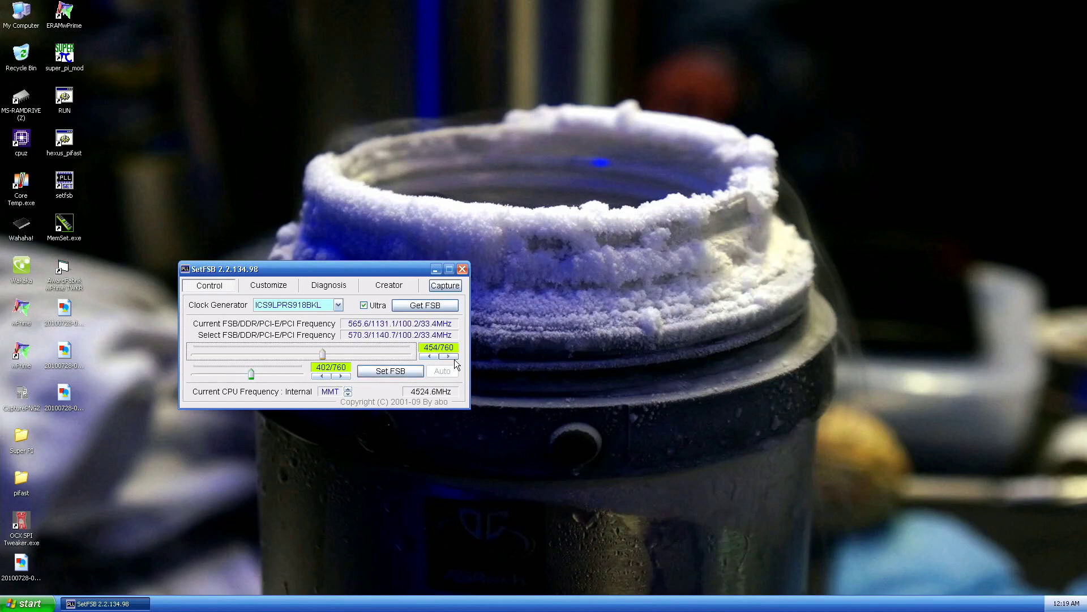
click(413, 374)
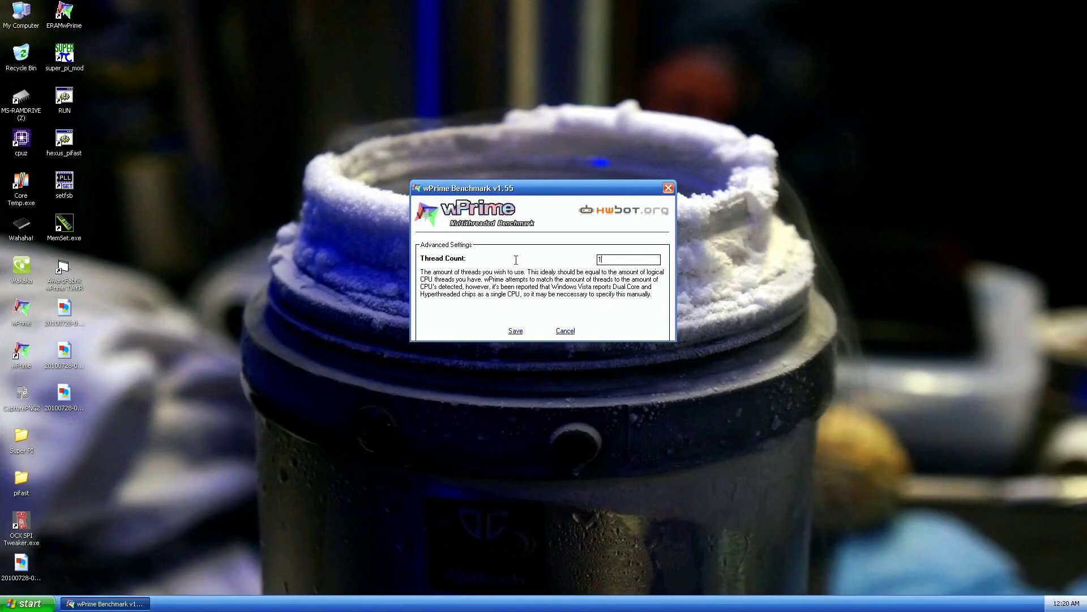
Step: Save the wPrime thread count and run the 32M benchmark with AwardFabrik wPrime TWKR open
click(510, 334)
drag(589, 184, 878, 25)
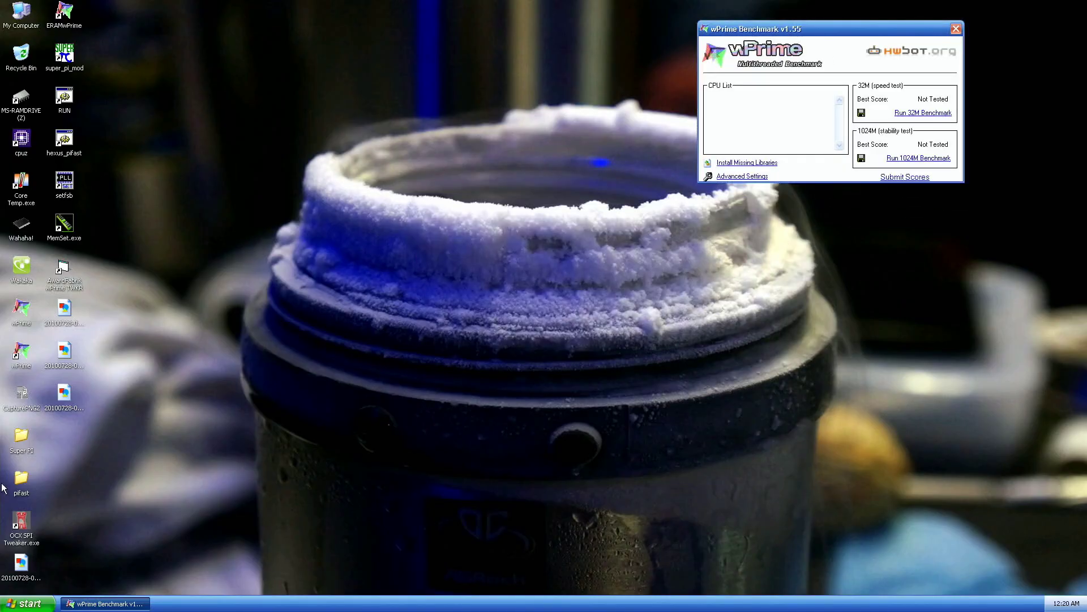
double_click(63, 270)
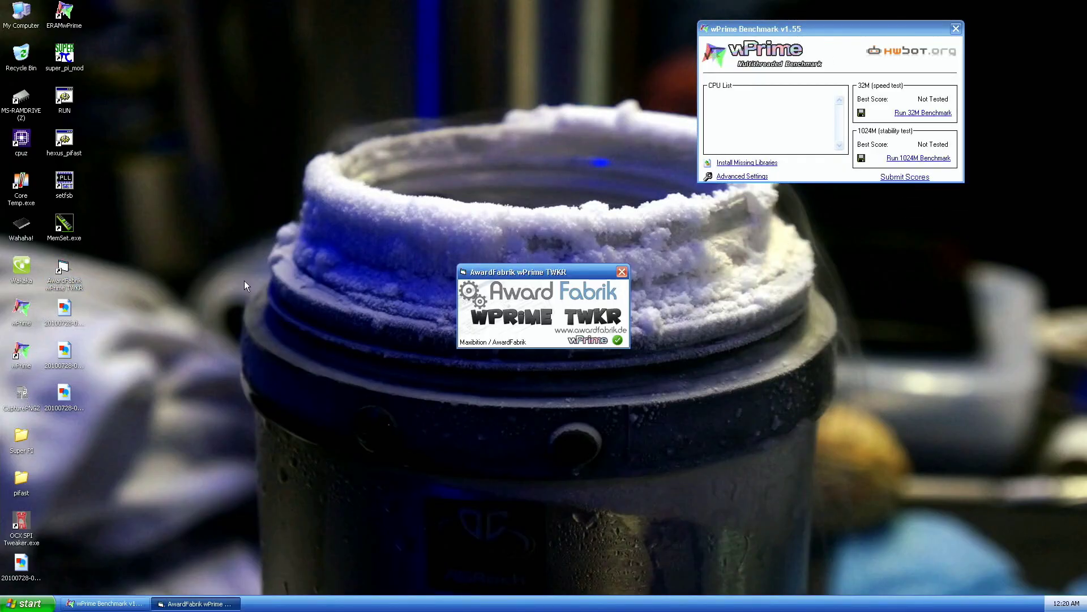
drag(551, 273, 314, 35)
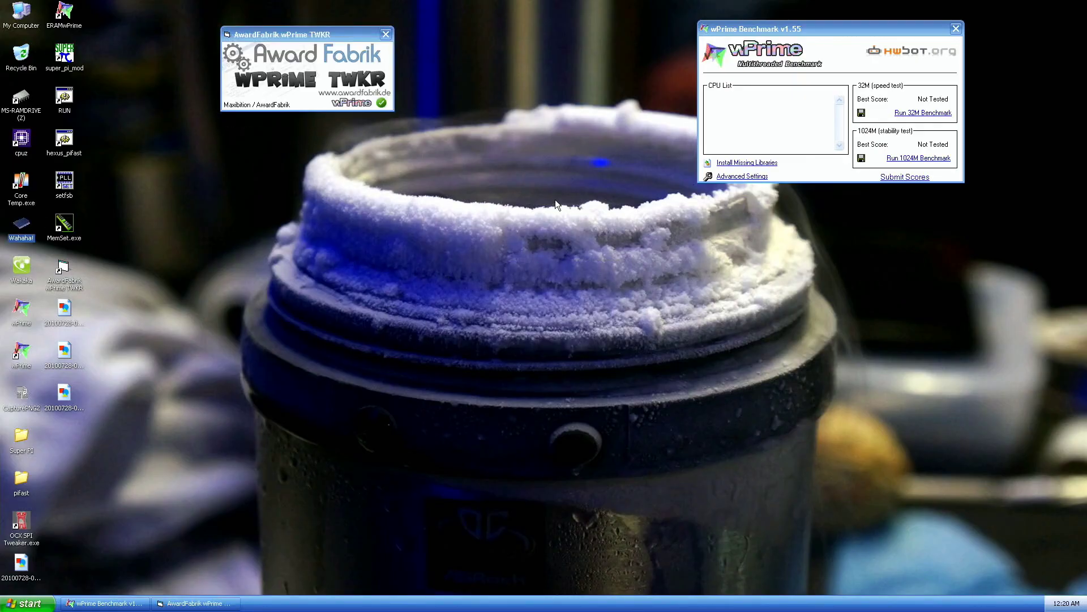
click(925, 113)
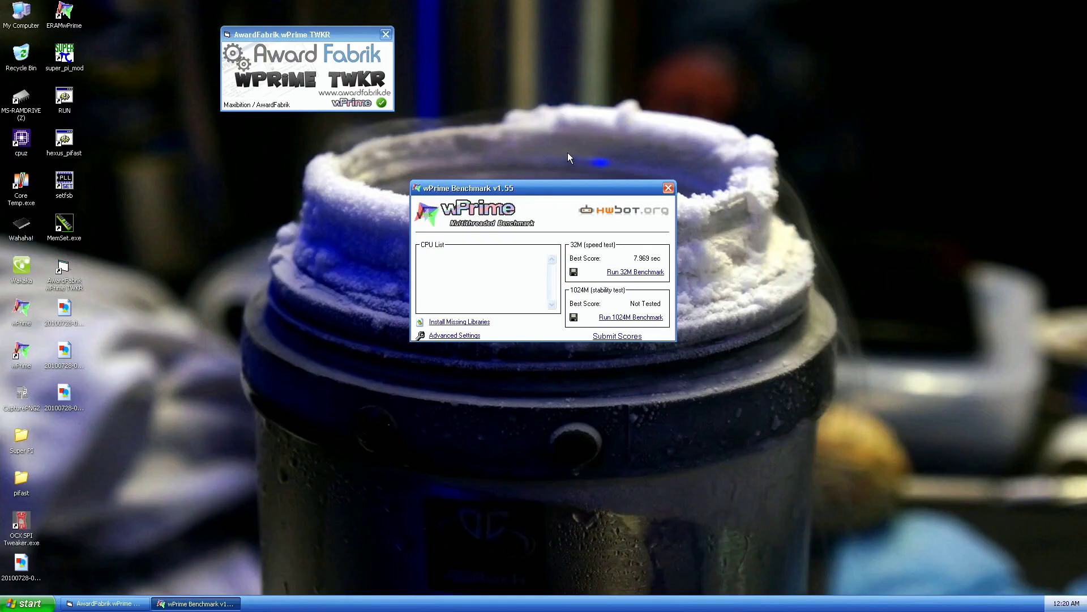
Step: Arrange the 32M result beside CPU-Z windows showing the CPU, Memory and Mainboard pages, and capture the desktop with CapturePNG2
drag(901, 192, 816, 29)
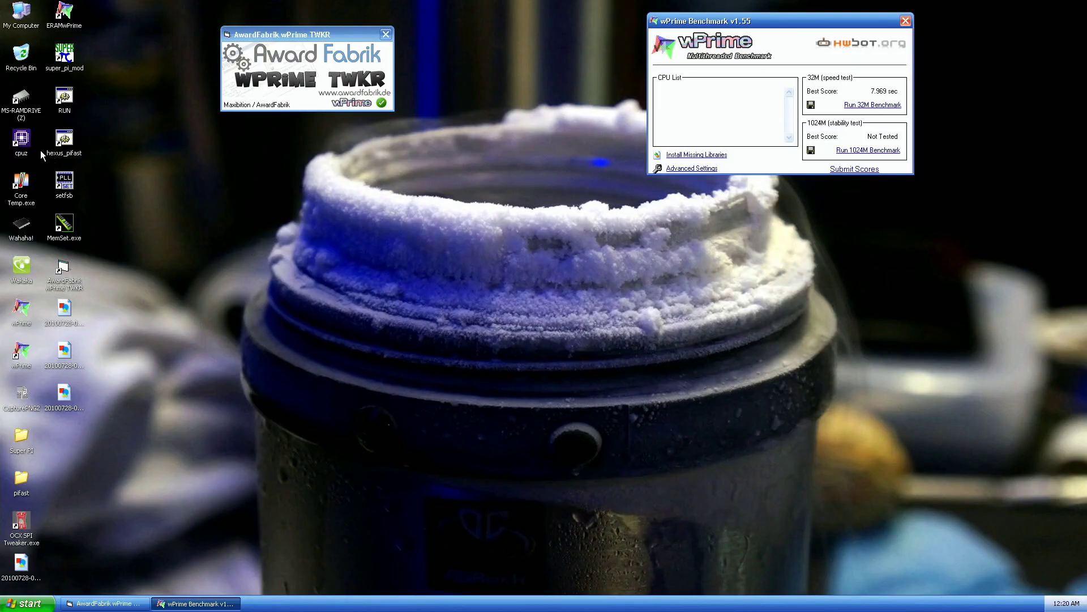
double_click(22, 141)
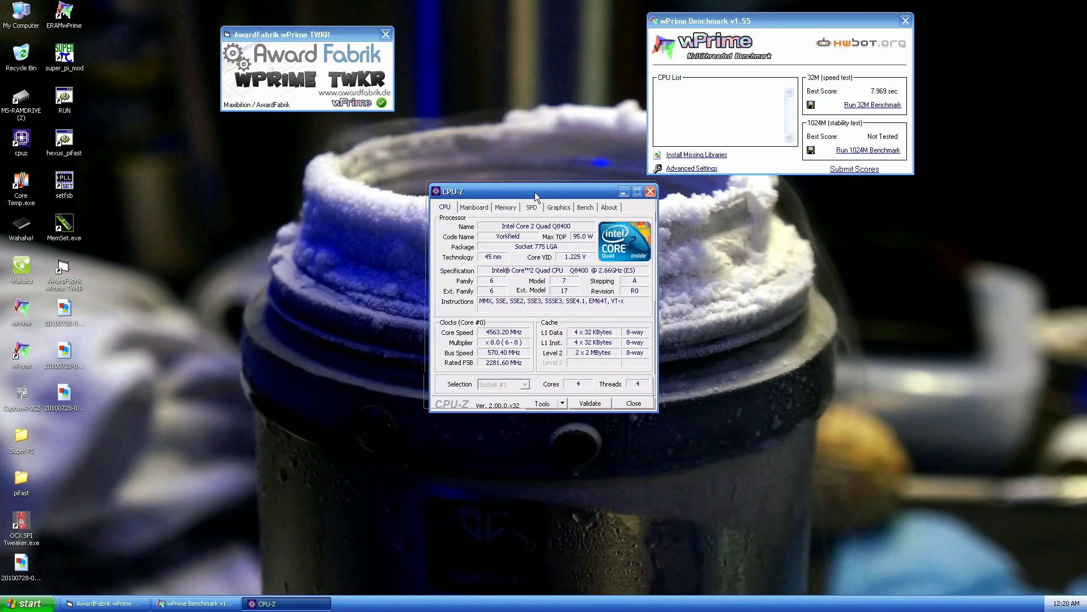
drag(535, 192, 302, 17)
double_click(11, 146)
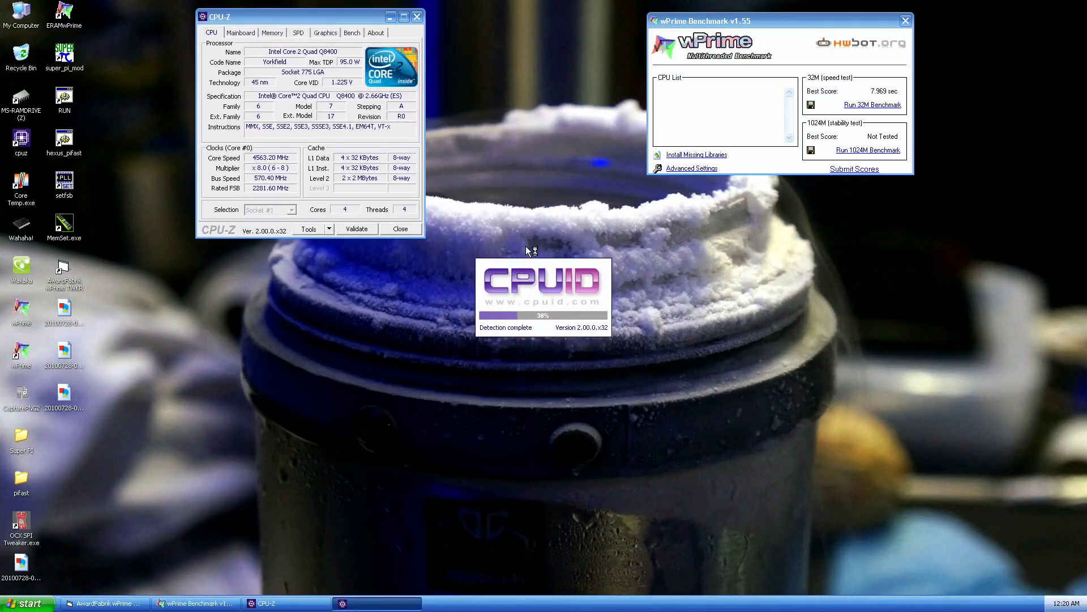
click(506, 207)
drag(508, 192, 801, 239)
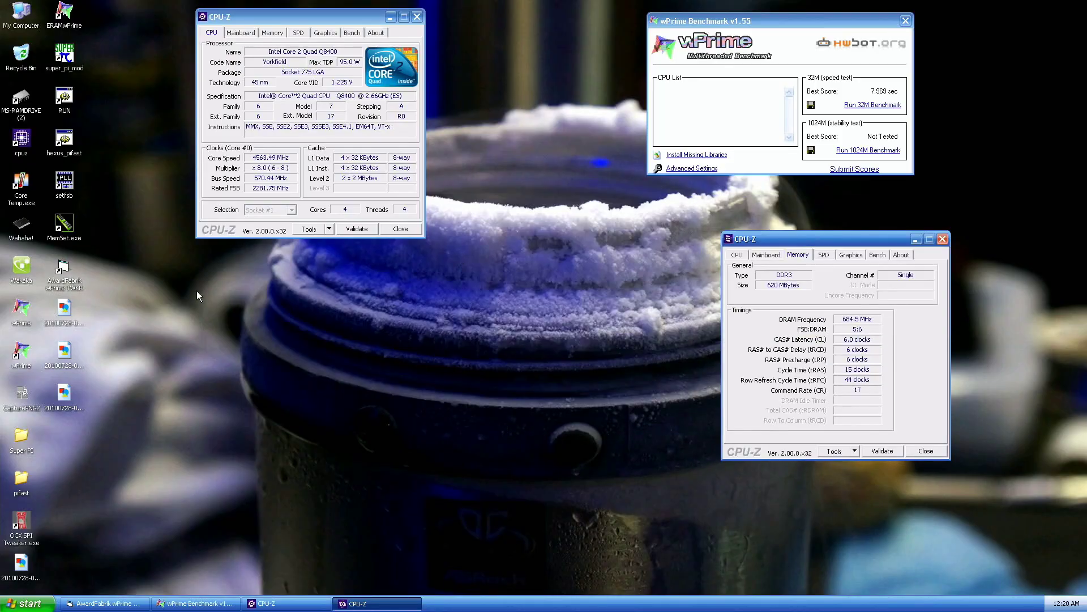
double_click(11, 145)
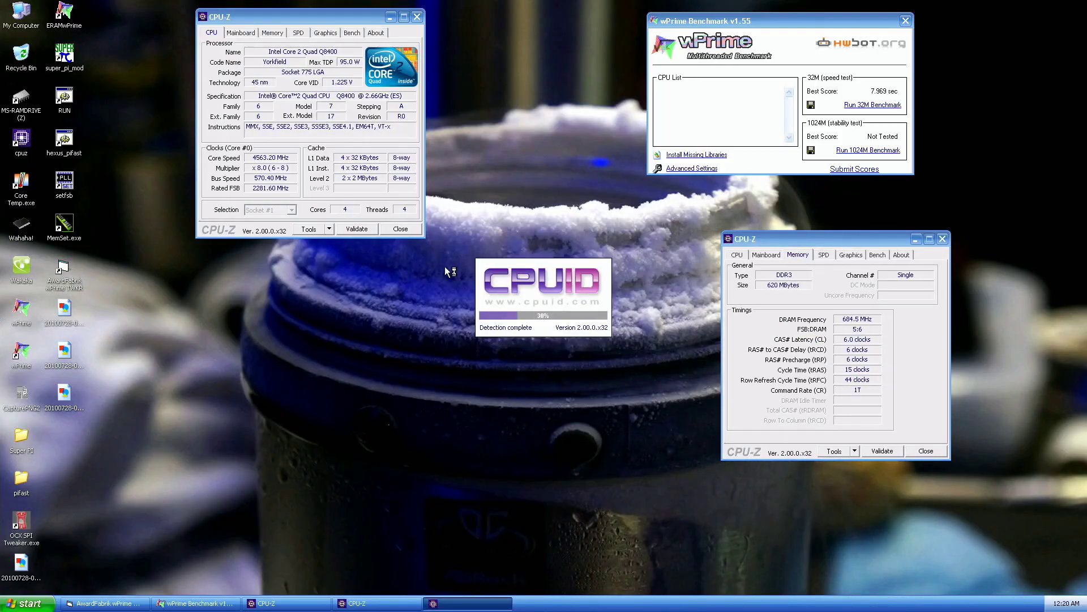
click(484, 209)
drag(499, 190, 305, 277)
click(26, 409)
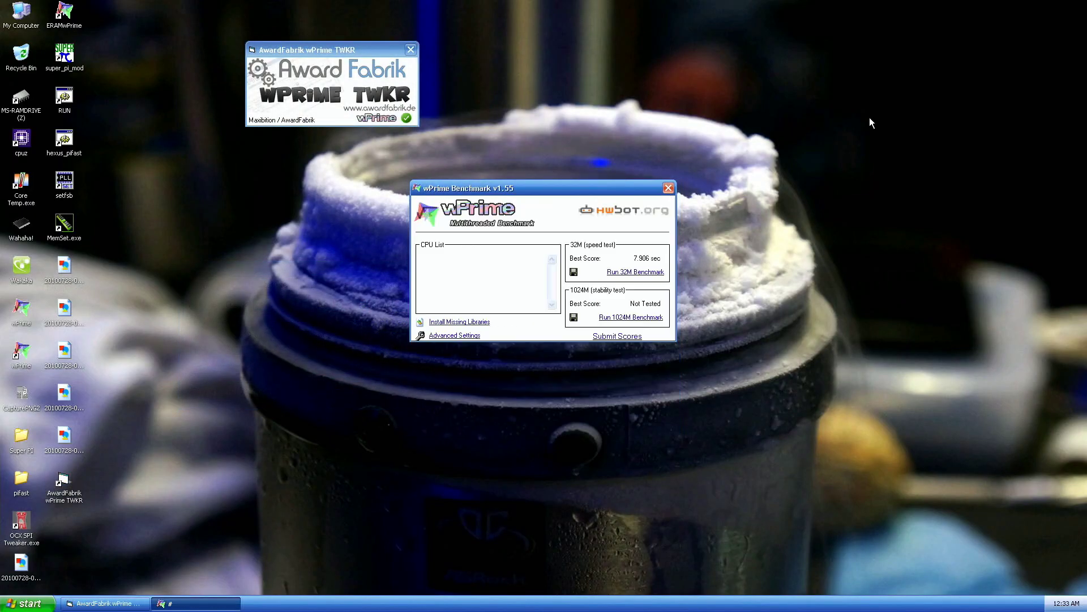
Step: Restart wPrime without the TWKR tool, run the 32M benchmark with a thread count of 4, and close it
click(668, 188)
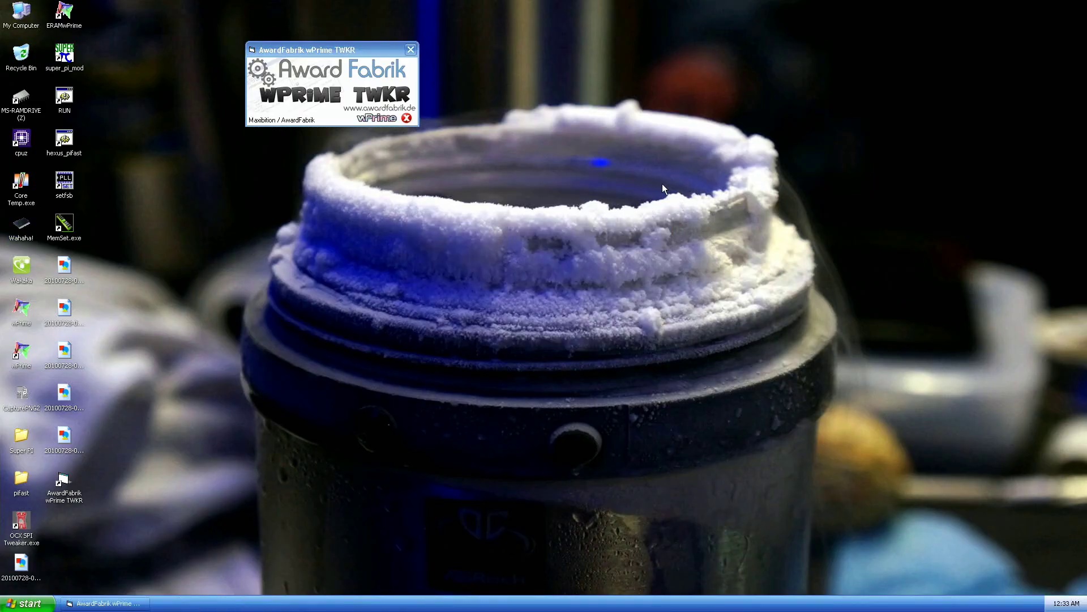
click(411, 49)
double_click(26, 367)
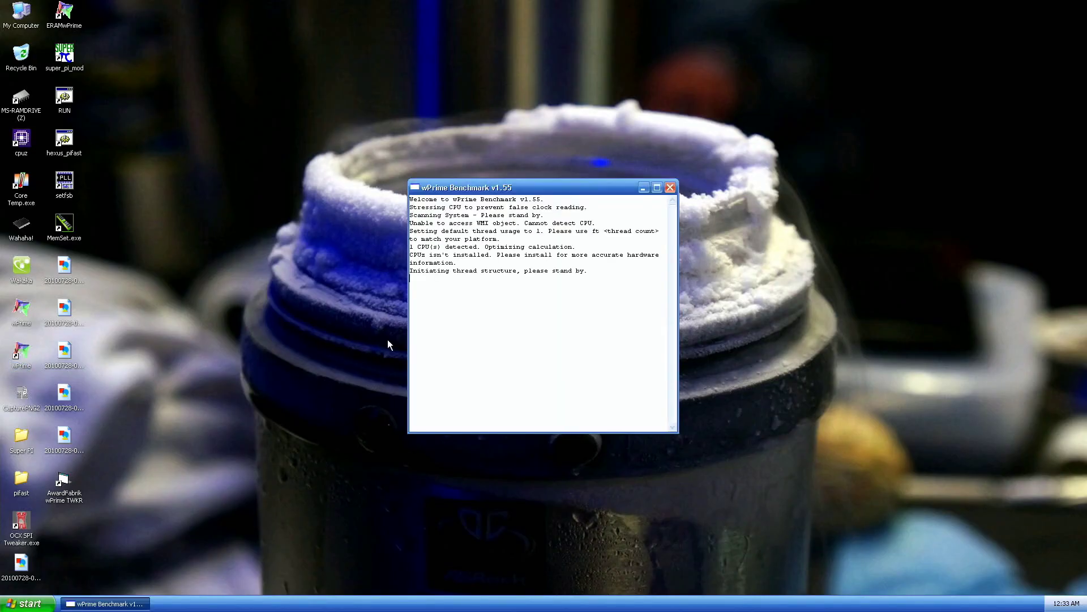
click(432, 336)
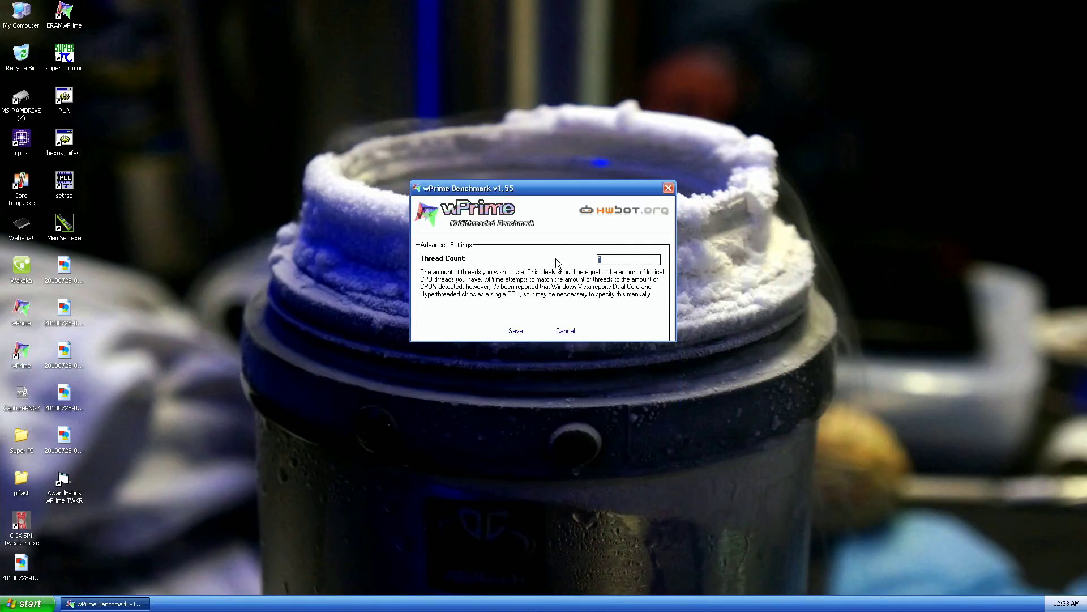
text(4)
click(515, 331)
click(621, 275)
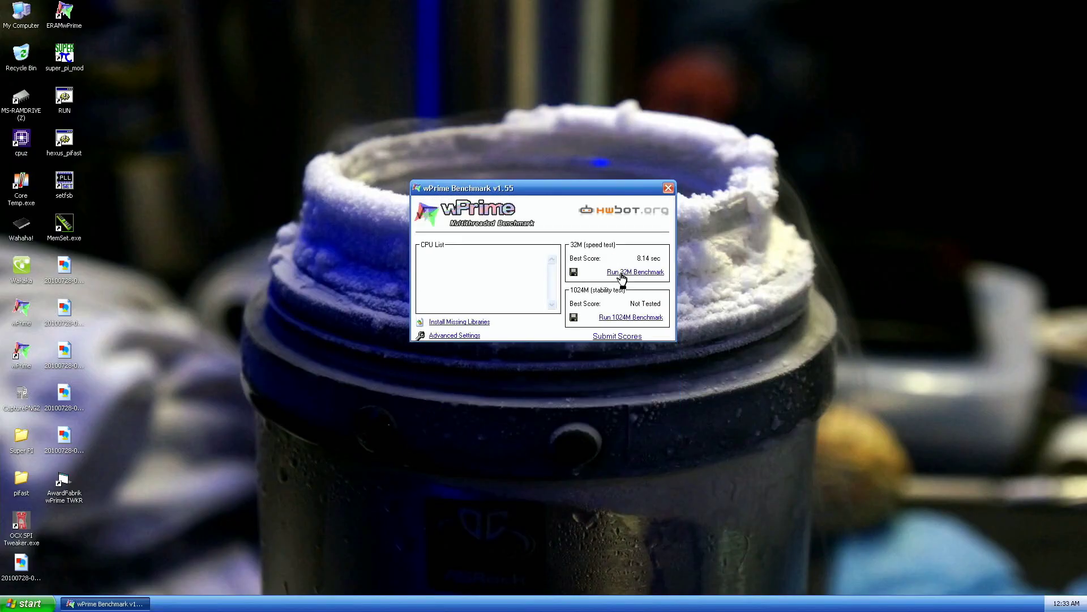
click(668, 187)
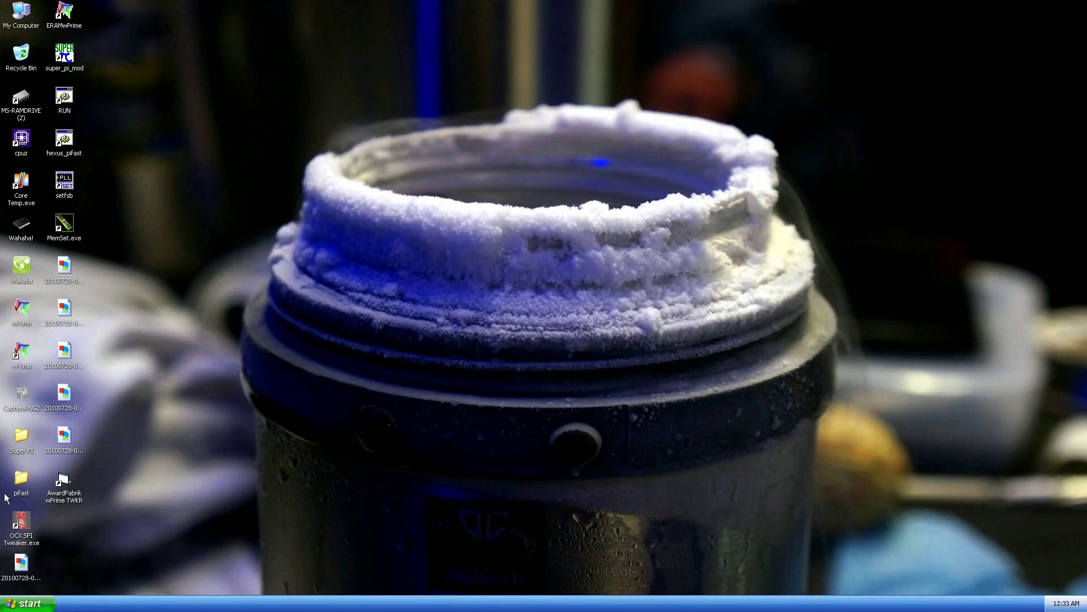
Step: Reopen wPrime, save a new thread count in the advanced settings, and move its window clear of the desktop centre
click(19, 232)
double_click(21, 357)
click(463, 338)
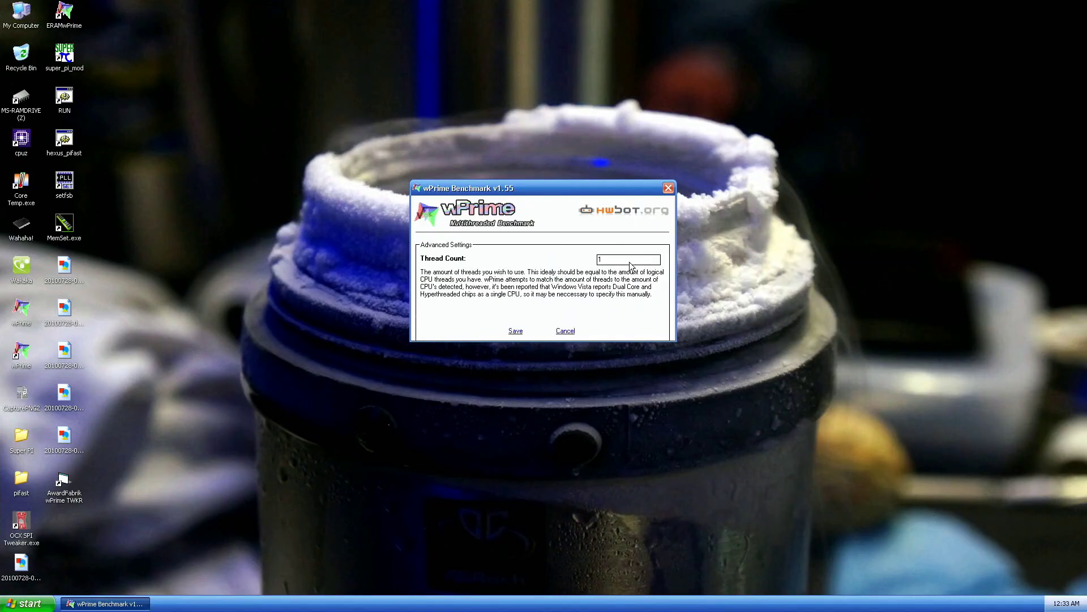
text(44)
click(515, 330)
drag(554, 190, 812, 25)
Step: Launch AwardFabrik wPrime TWKR beside wPrime and run the 1024M benchmark
double_click(78, 489)
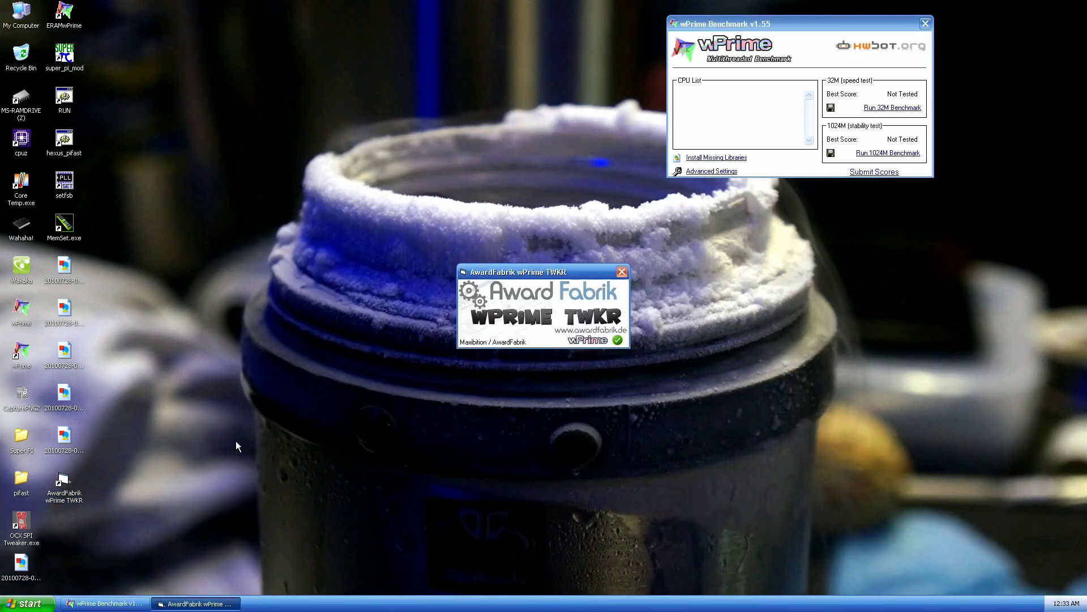
drag(540, 273, 282, 67)
click(31, 238)
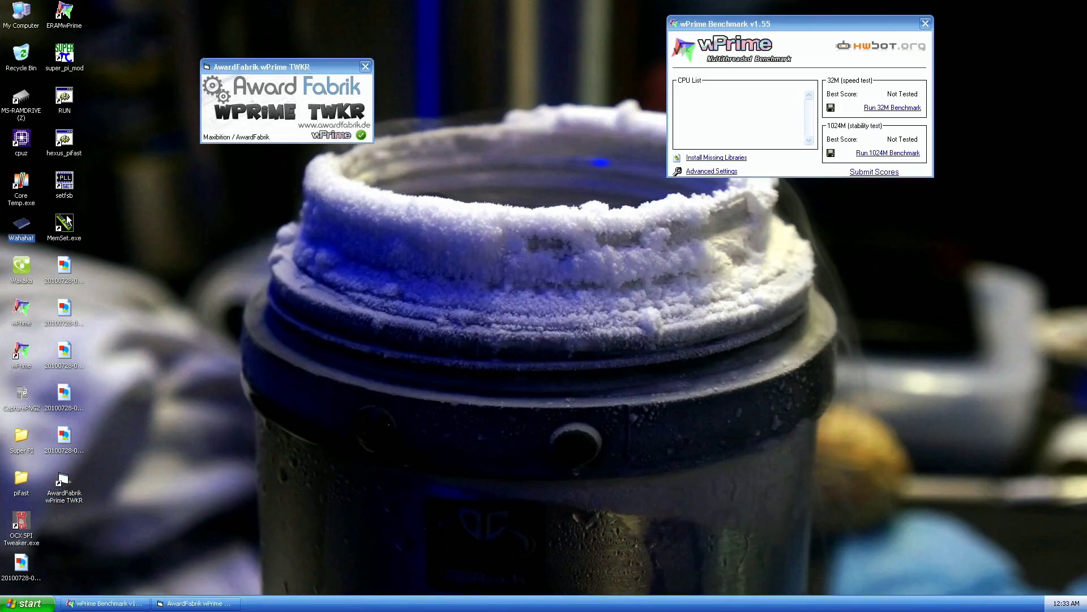
click(884, 158)
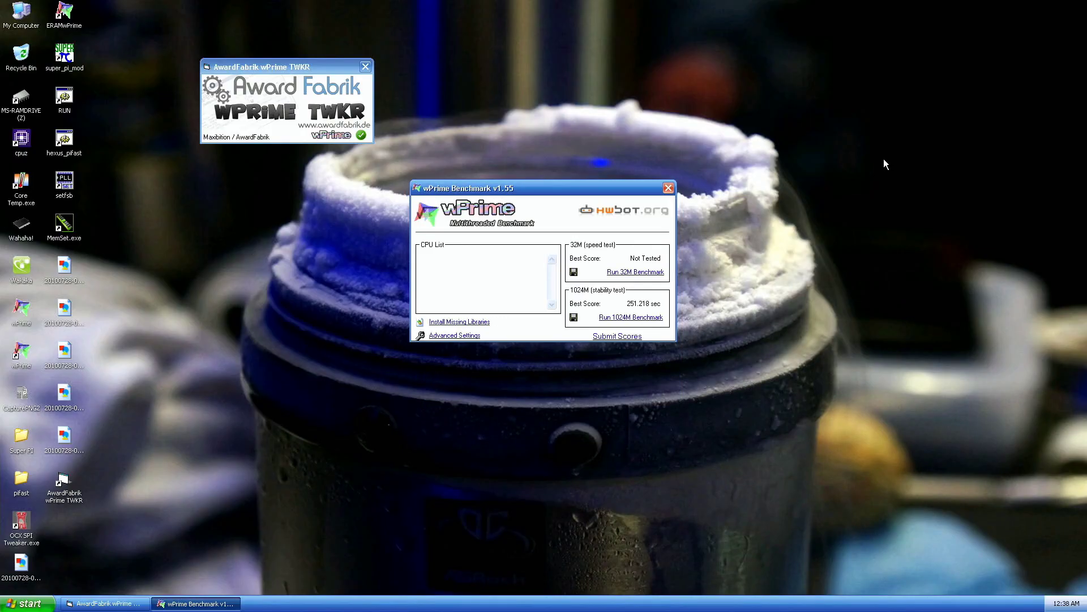
Step: Arrange the 1024M result beside CPU-Z windows showing the CPU and Memory pages
drag(620, 188, 872, 55)
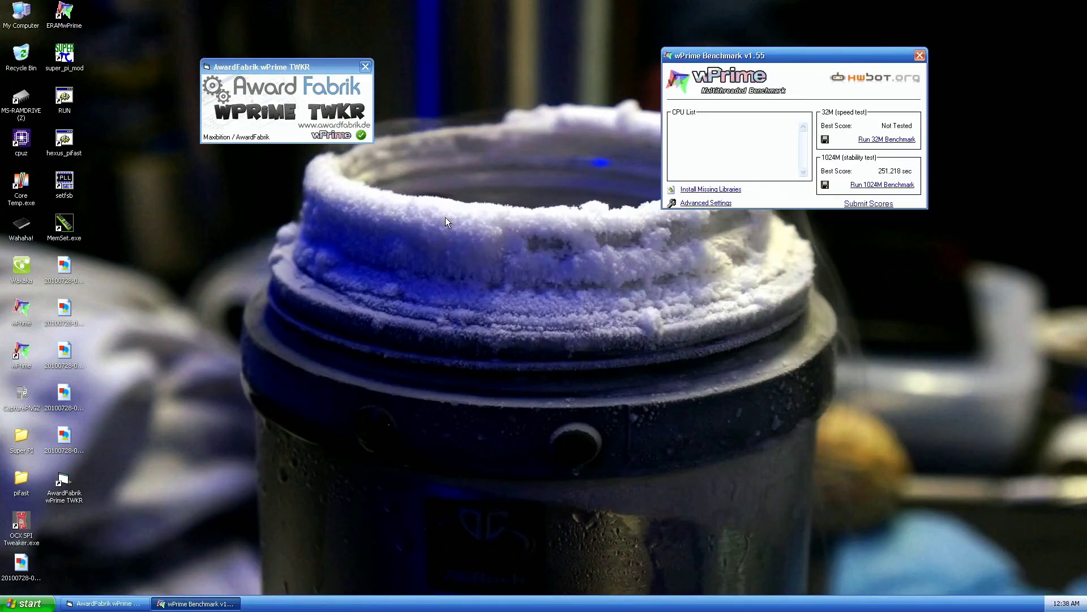
double_click(21, 139)
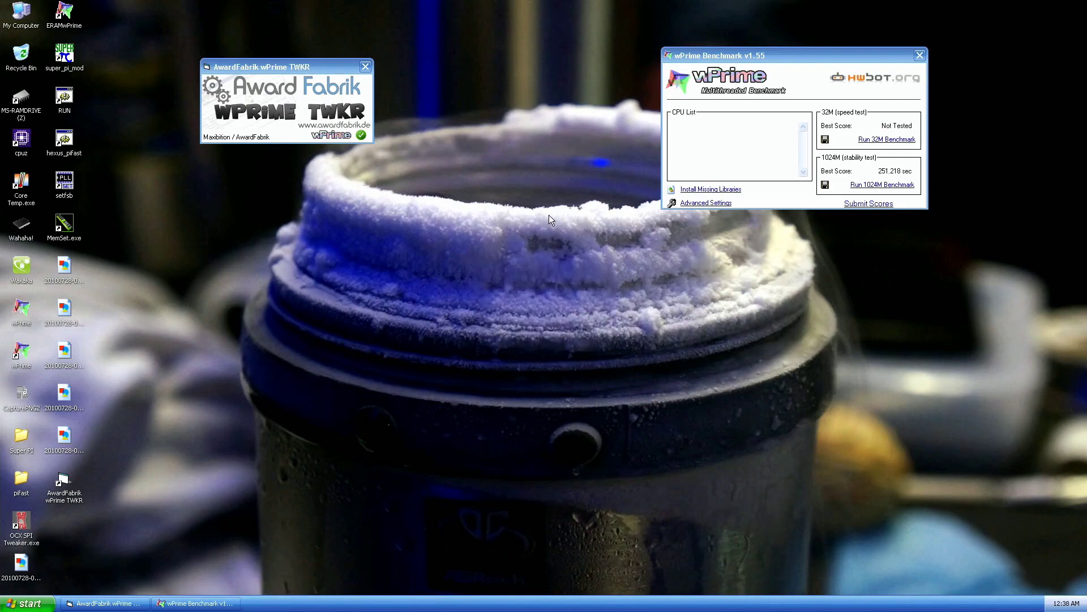
drag(549, 192, 291, 39)
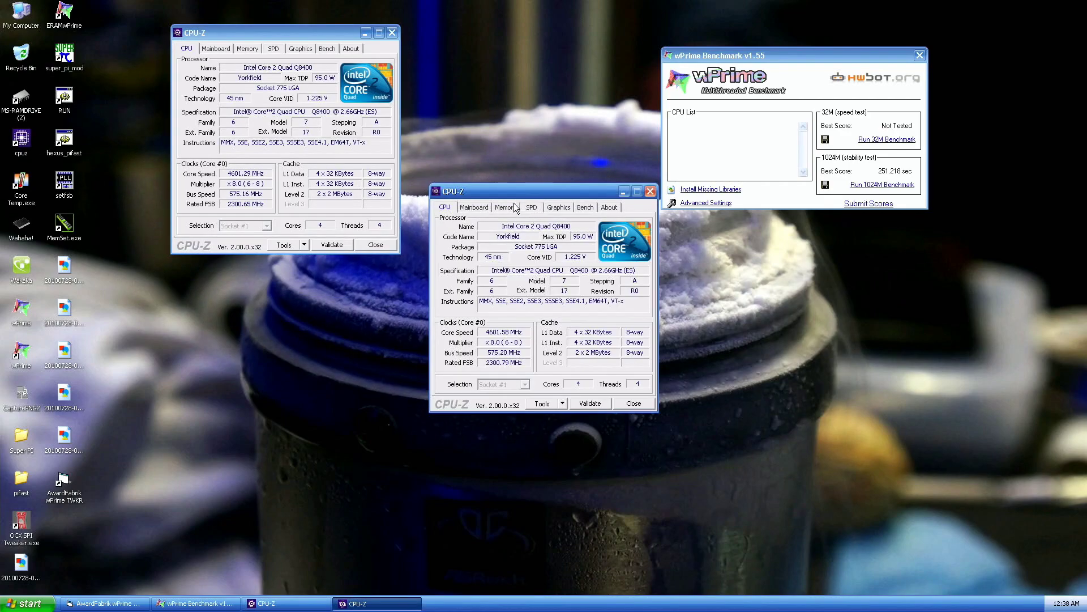
click(504, 205)
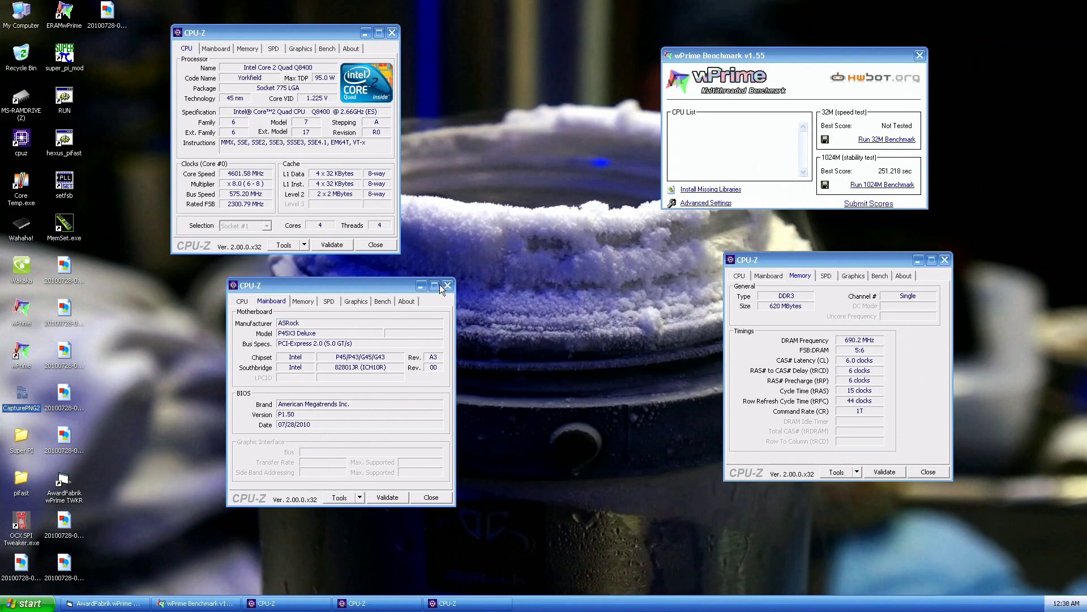
Step: Close the three CPU-Z windows, run the wPrime 32M benchmark again, and close wPrime
click(448, 285)
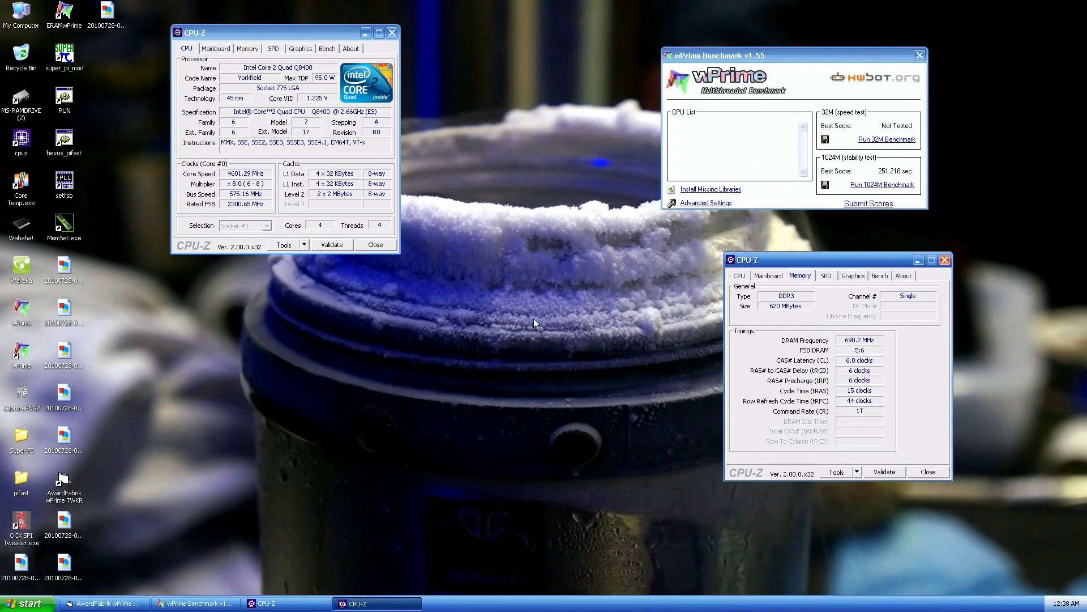
click(929, 471)
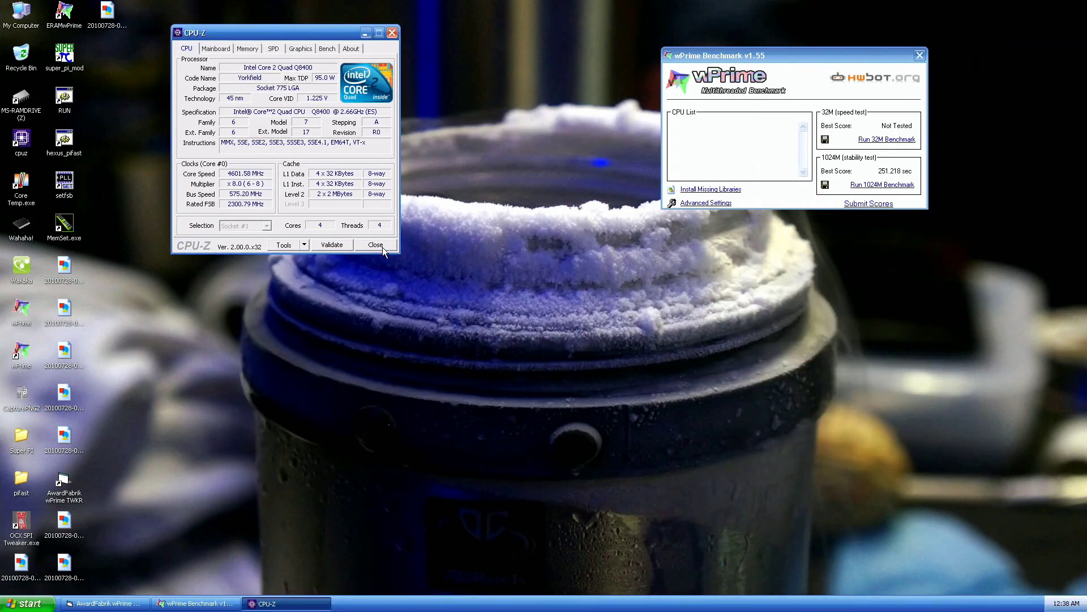
click(382, 247)
click(21, 227)
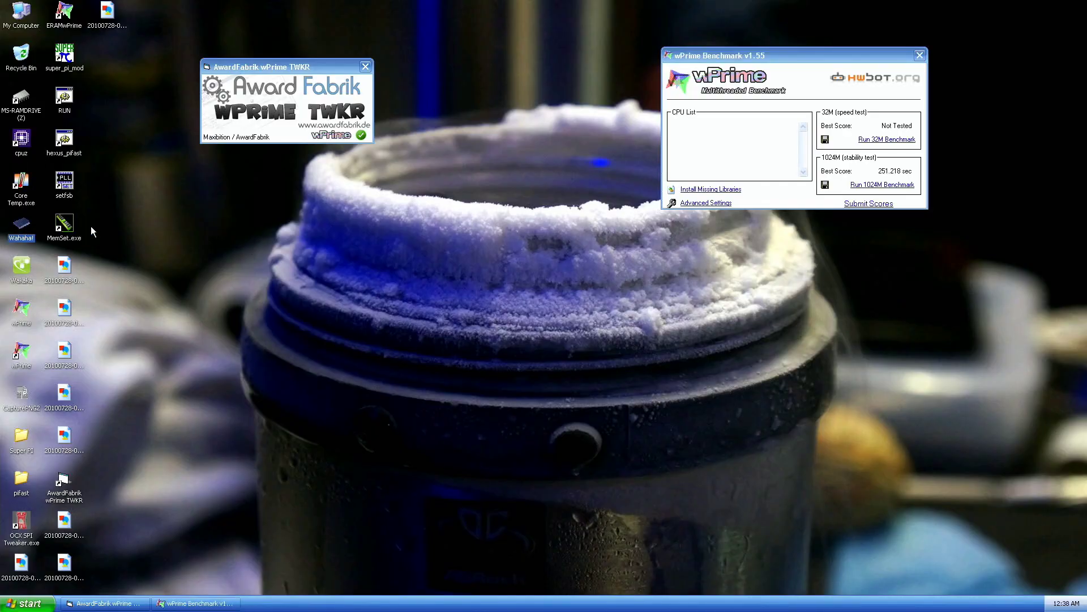
click(899, 140)
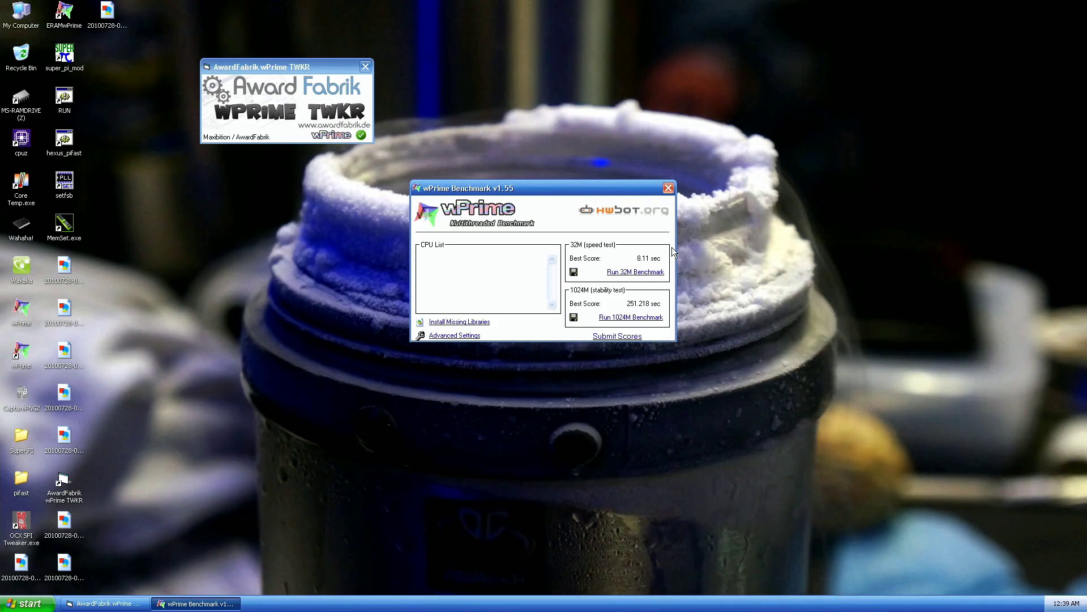
click(668, 187)
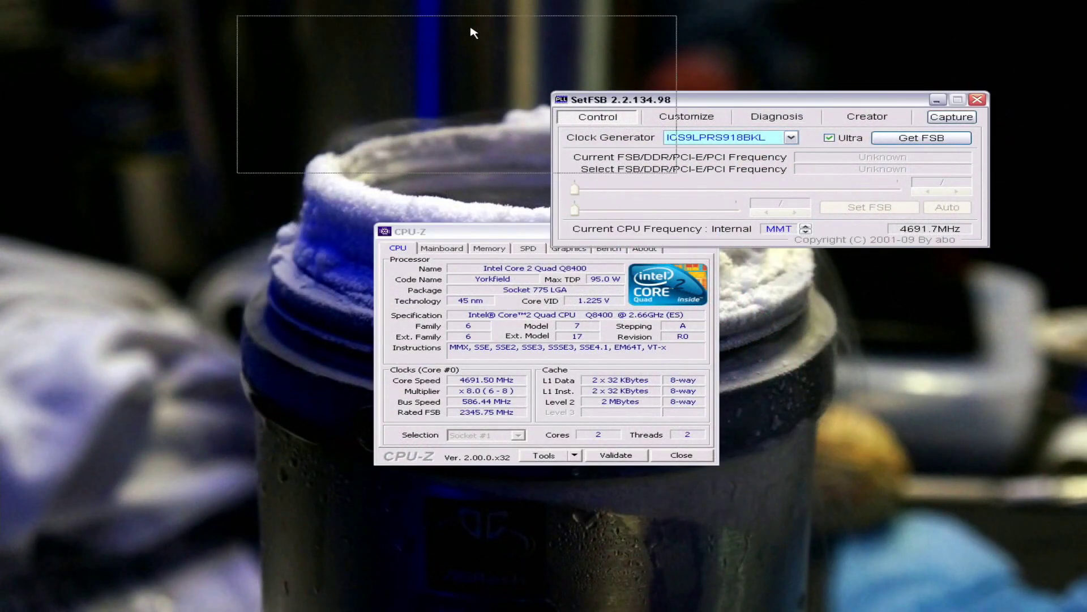
Step: Try to raise the FSB frequency to 594.2 MHz in SetFSB with CPU-Z open alongside
drag(474, 33, 451, 26)
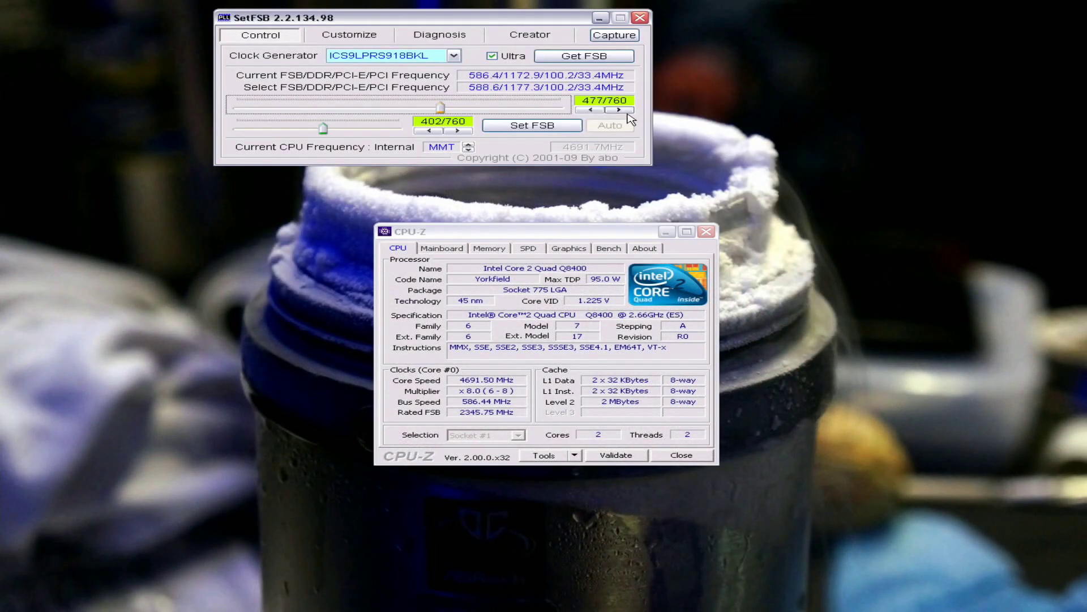
click(619, 109)
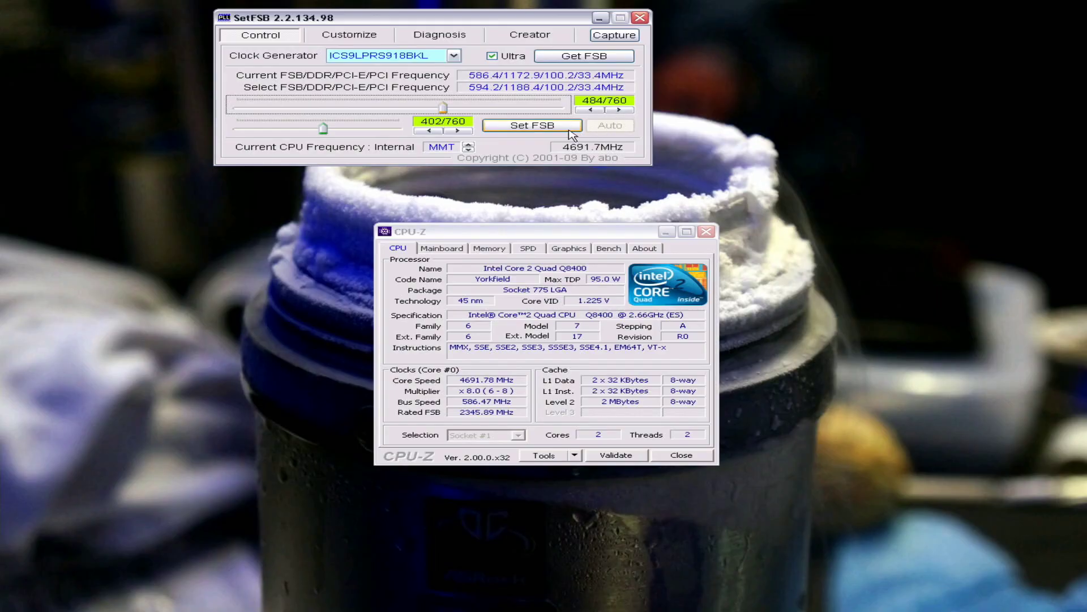
click(571, 129)
click(527, 336)
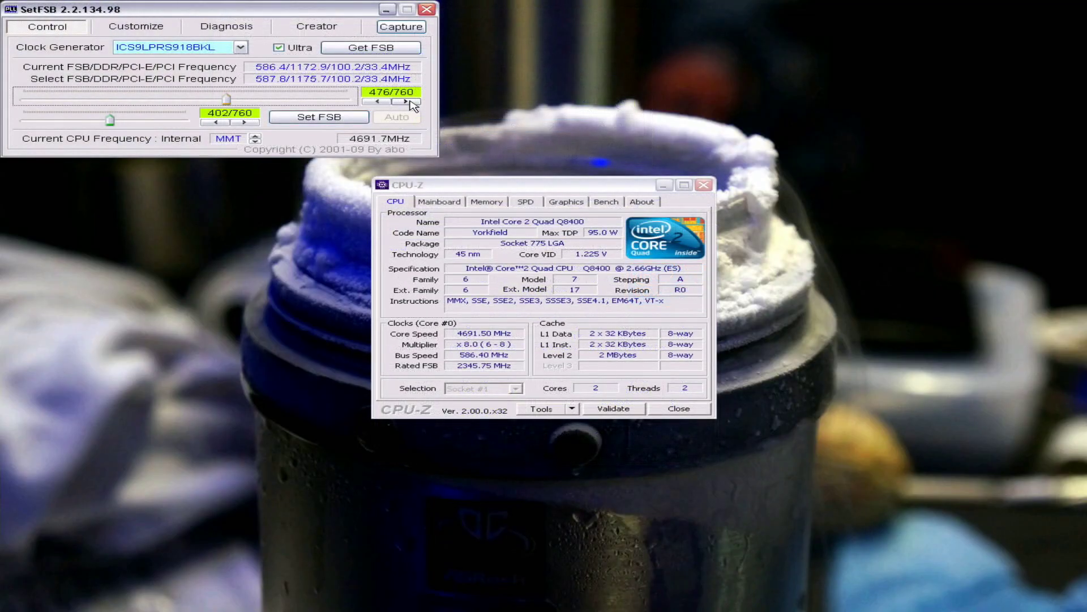
Step: Raise the FSB frequency to 595.8 MHz, apply it, and bring CPU-Z forward to check the clocks
click(413, 102)
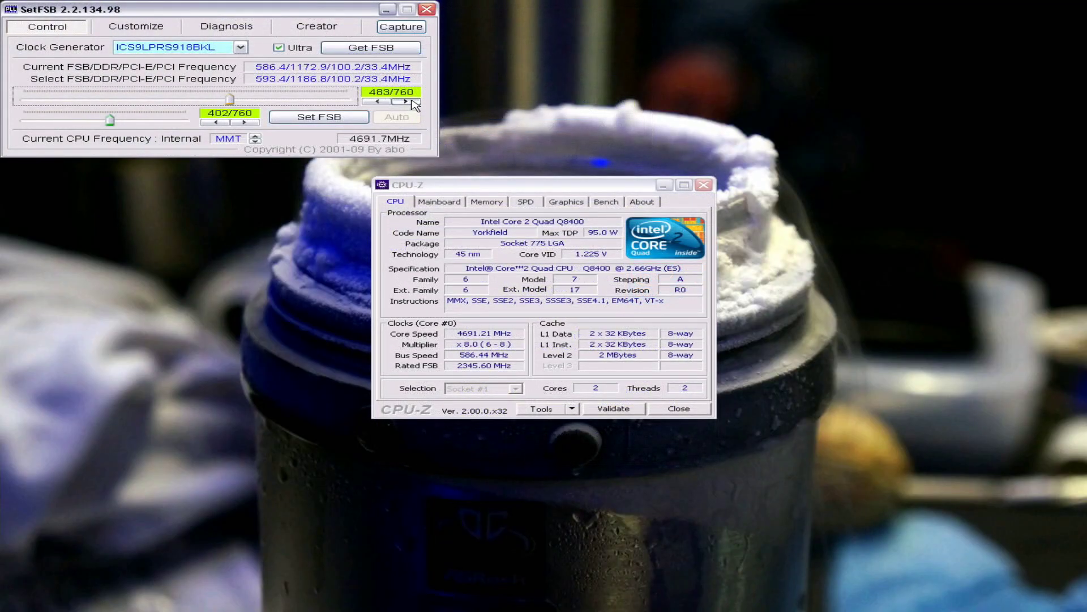
click(319, 117)
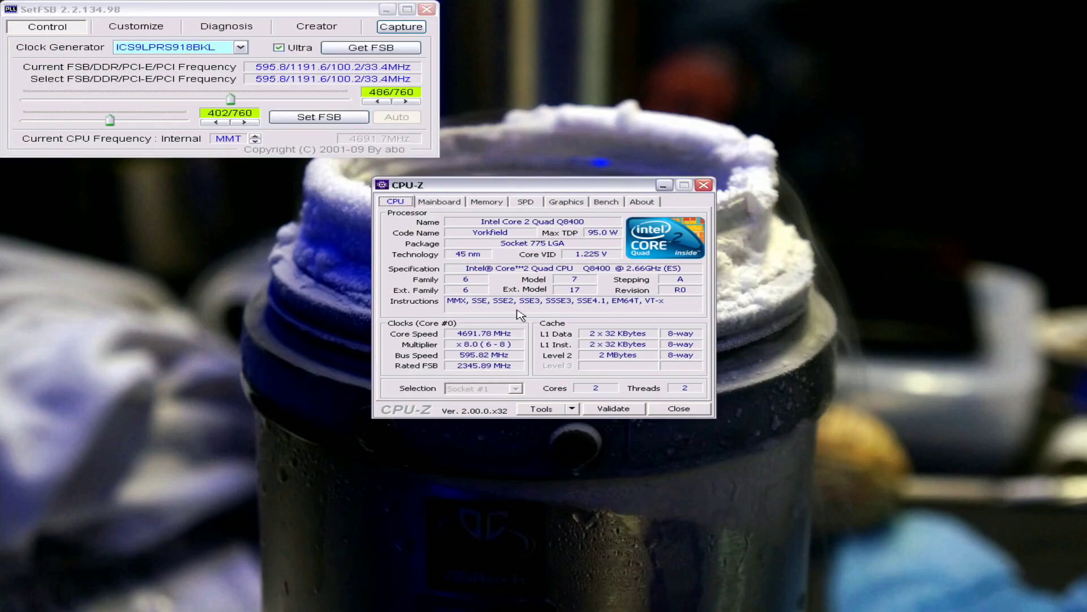
click(520, 314)
Step: Raise the FSB frequency further to 598.2 MHz, apply it, and return to CPU-Z
click(406, 101)
click(405, 101)
click(405, 101)
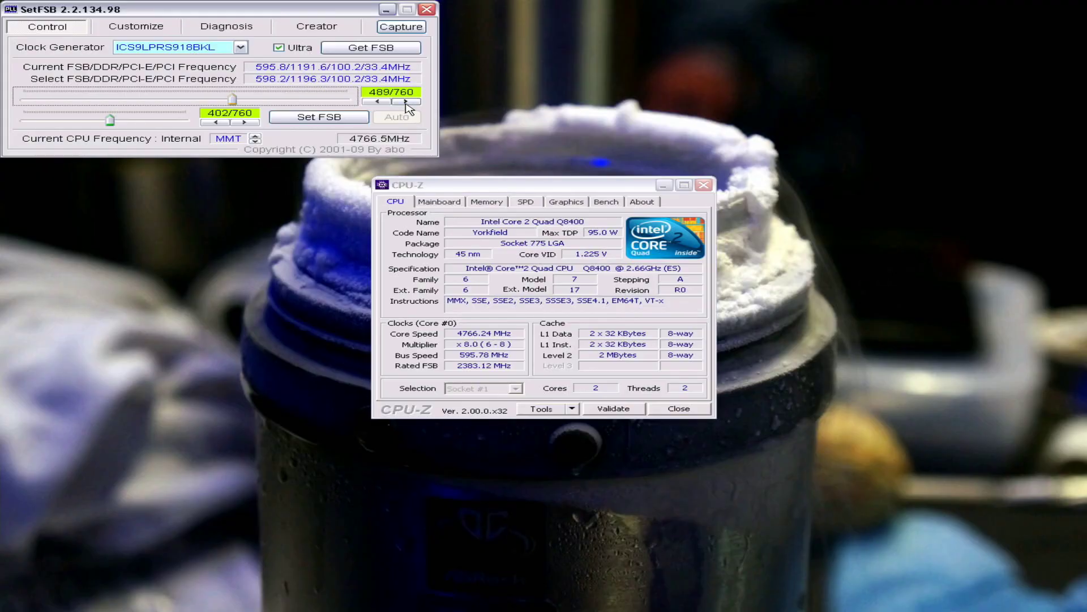
click(369, 113)
click(520, 338)
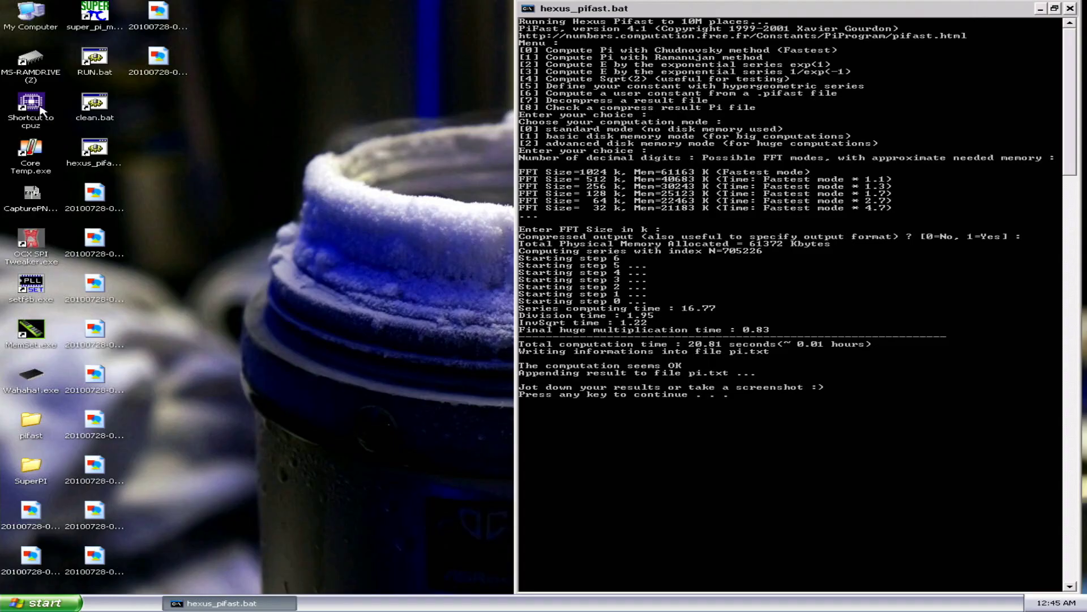
Step: Open CPU-Z alongside the completed PiFast 10M result
double_click(14, 102)
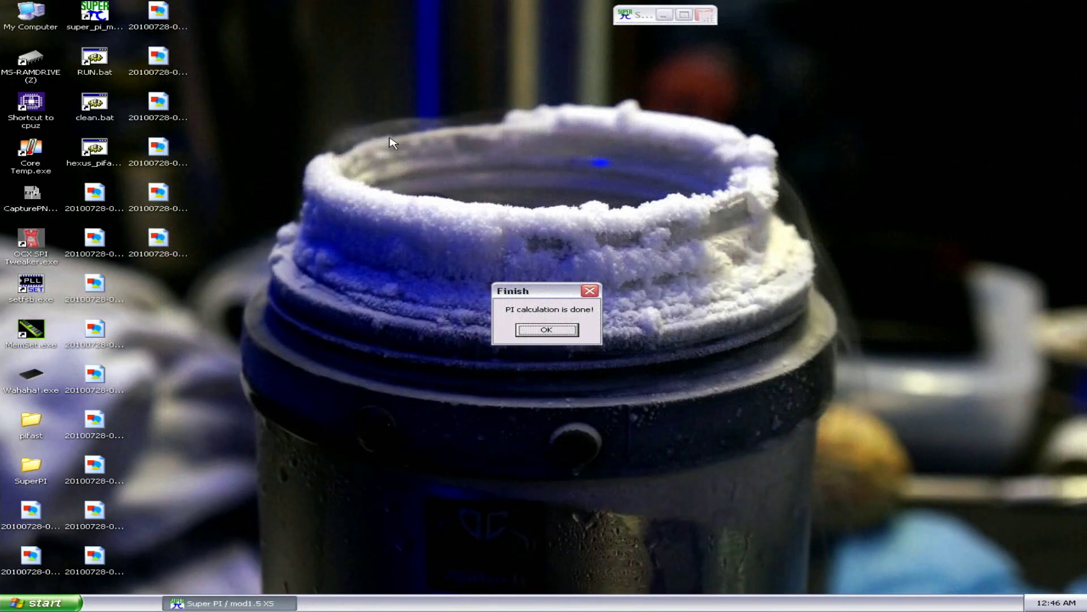
Step: Tile the open windows vertically to reveal the Super PI 1M results, and move the Finish message over a blank part of them
right_click(504, 602)
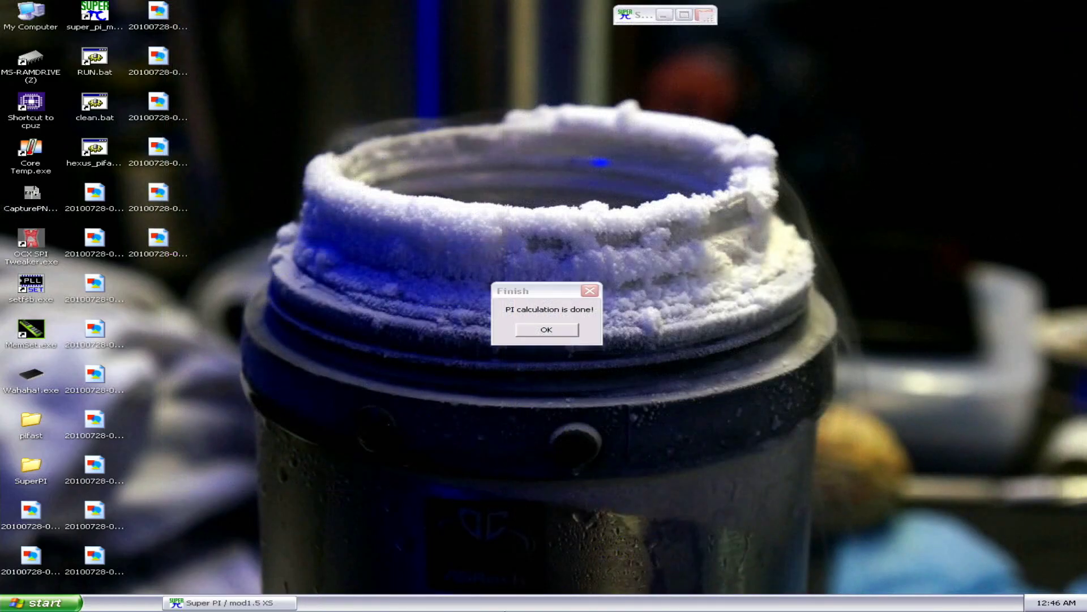
click(515, 544)
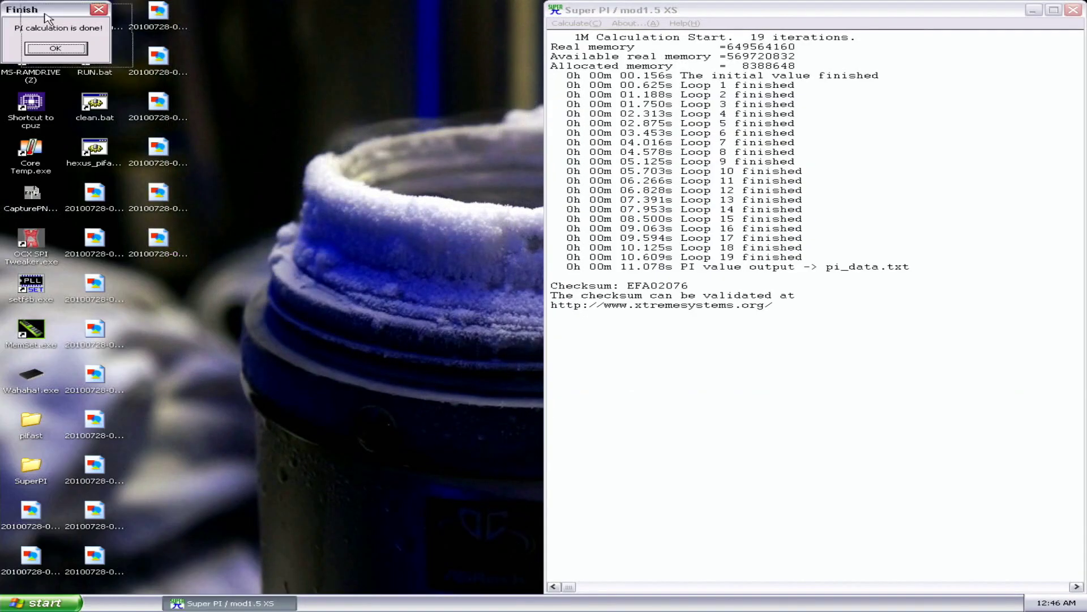
drag(6, 11, 927, 103)
Step: Open two CPU-Z windows beside the Super PI results, one showing CPU details and the one below it showing Memory details
double_click(31, 104)
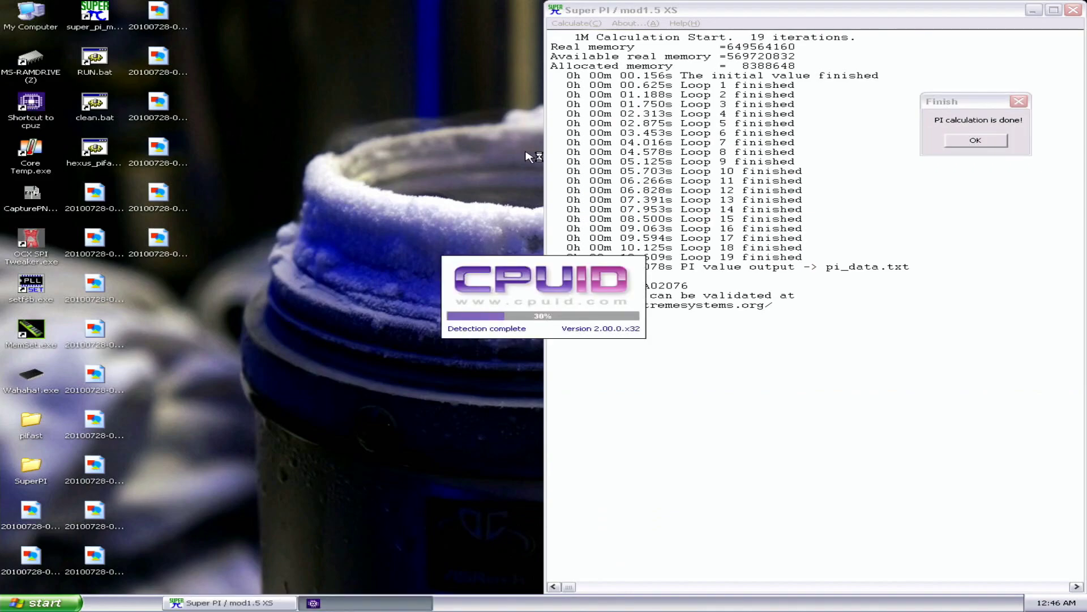
drag(538, 238, 370, 11)
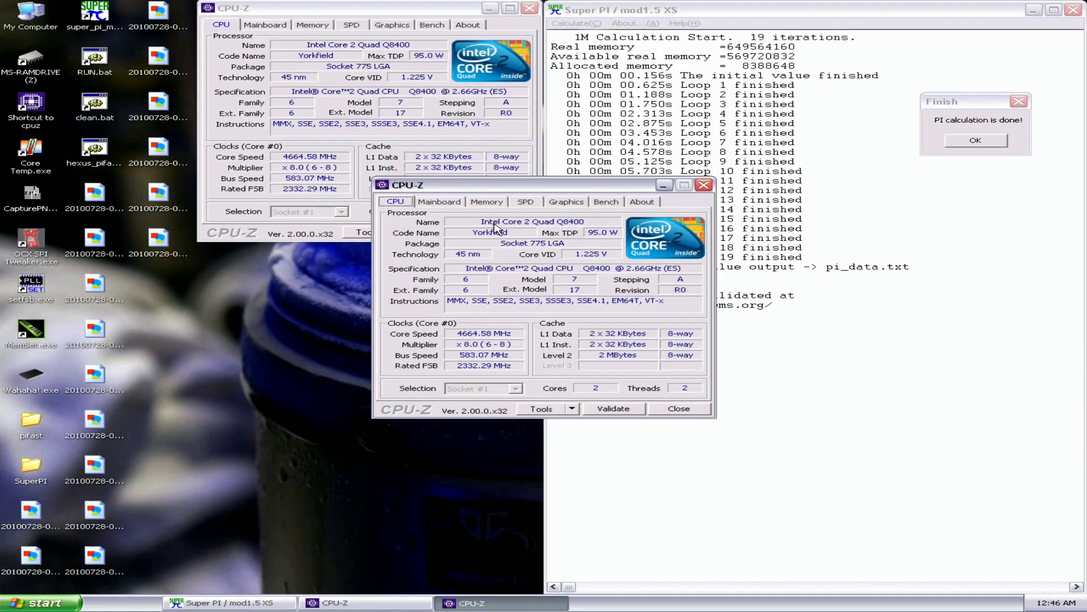
click(487, 202)
drag(499, 186, 325, 262)
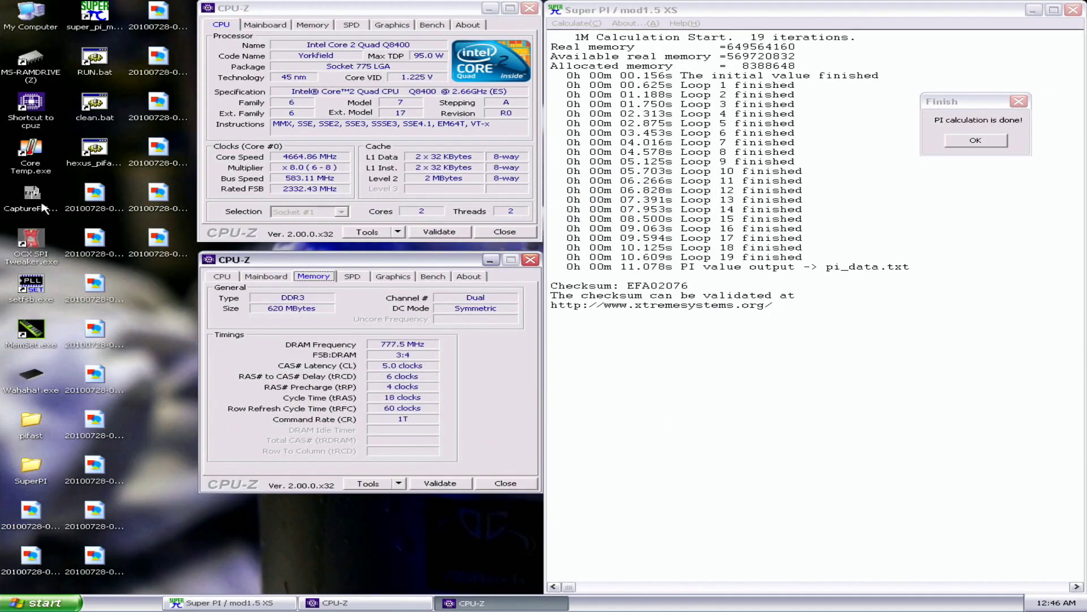
Step: Open a third CPU-Z window with Mainboard details, place it below the Super PI 1M results, and capture a screenshot with CapturePNG2
click(31, 195)
double_click(38, 116)
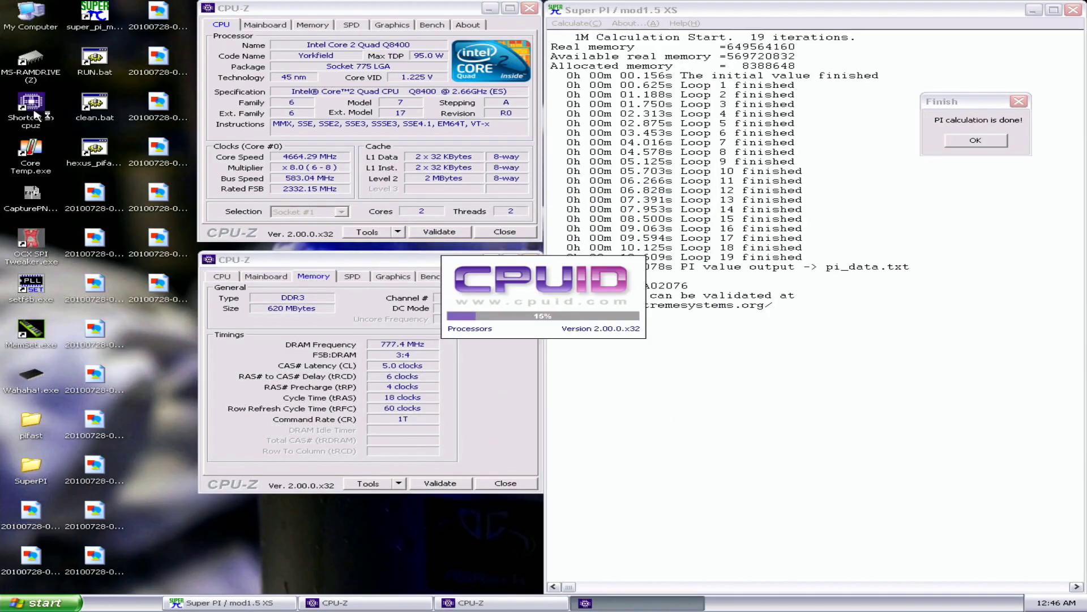
click(440, 202)
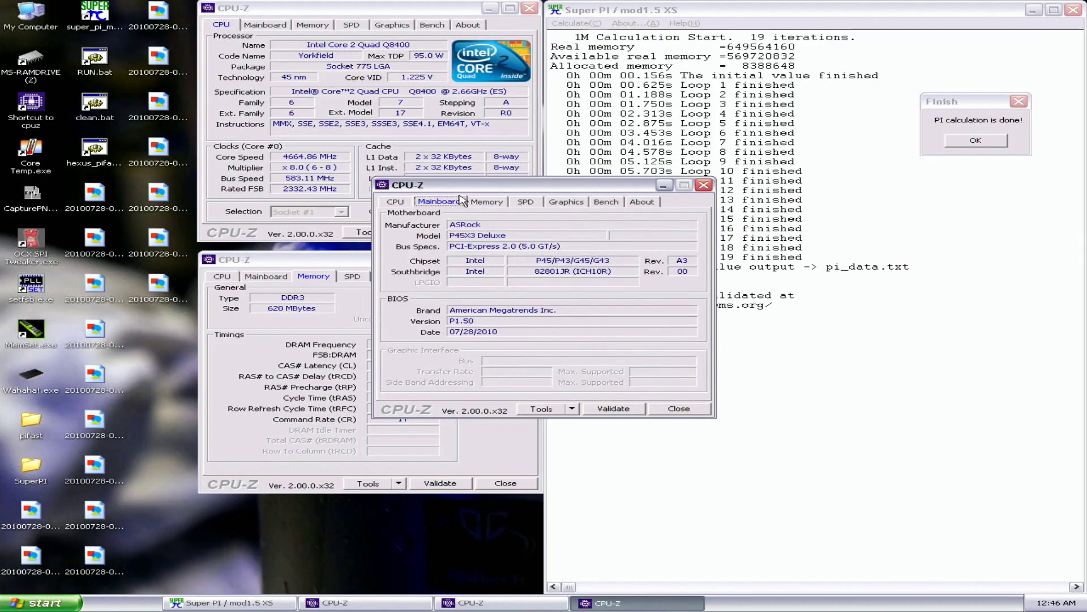
drag(442, 185, 628, 338)
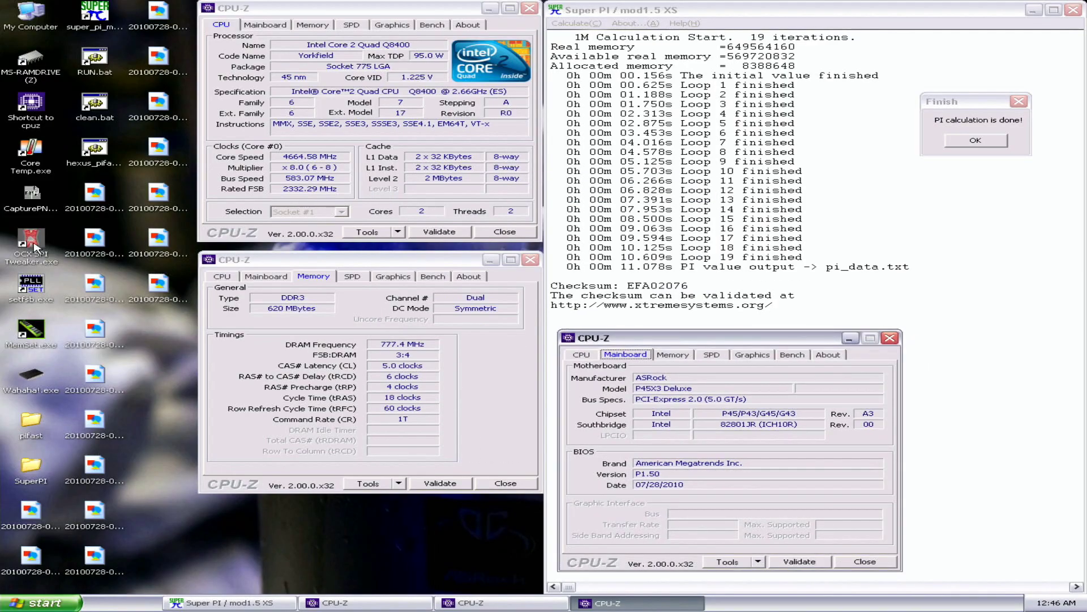
click(35, 207)
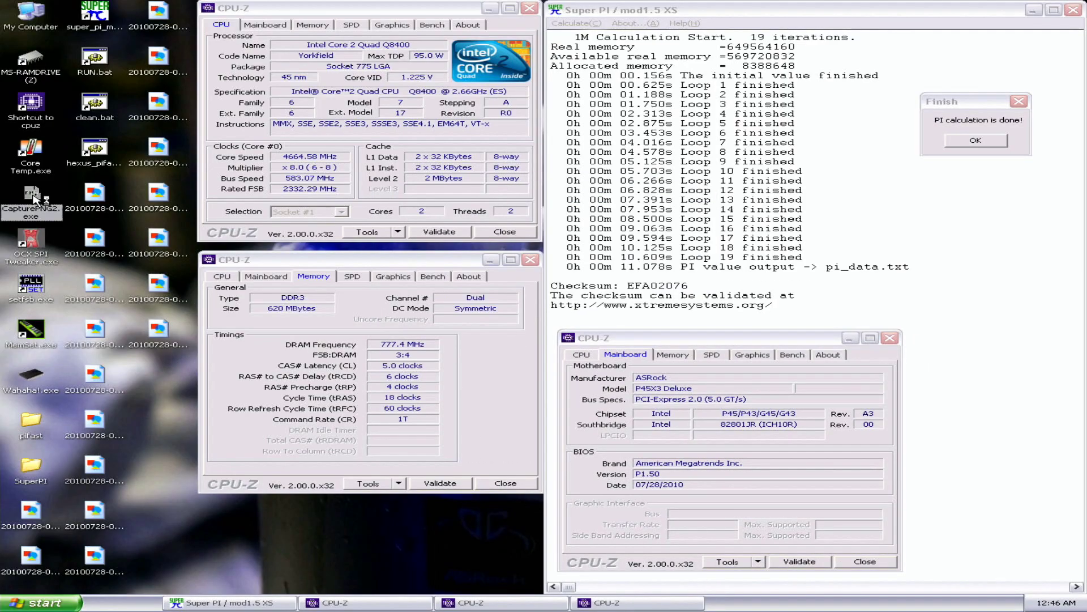
Step: Close the CPU-Z window with Mainboard details and dismiss the Super PI Finish message
click(889, 337)
click(975, 140)
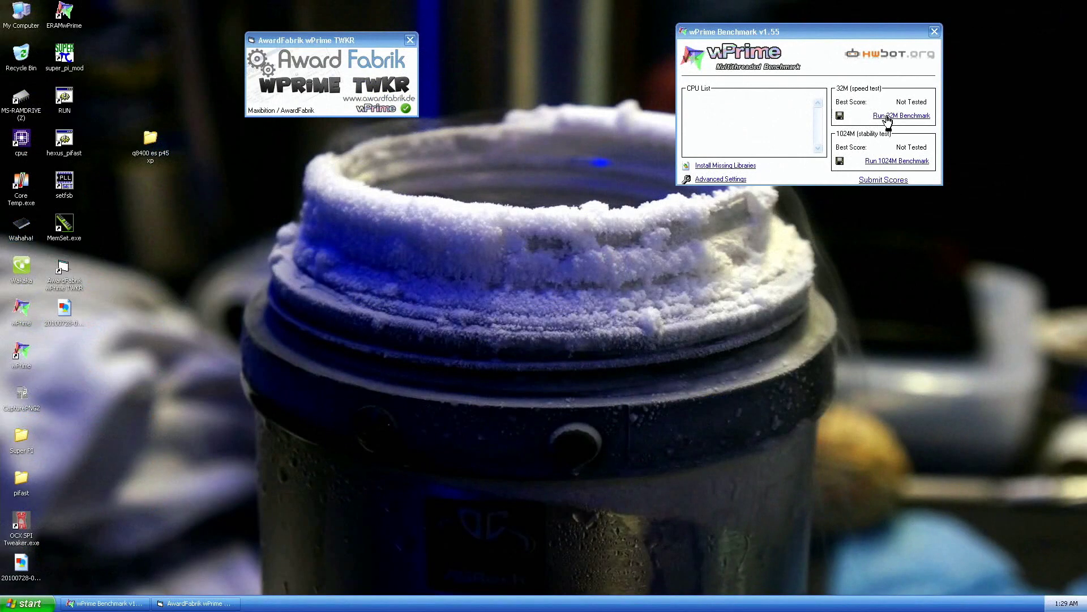
Step: Run the wPrime 32M benchmark and arrange three CPU-Z windows with CPU, Memory and Mainboard details around its result
click(889, 114)
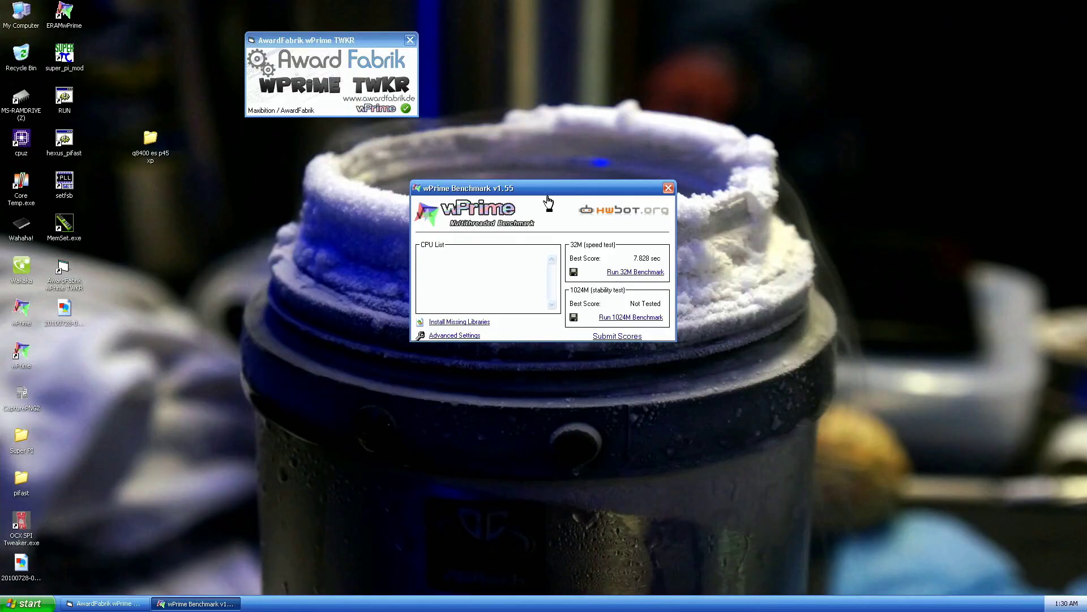
double_click(21, 139)
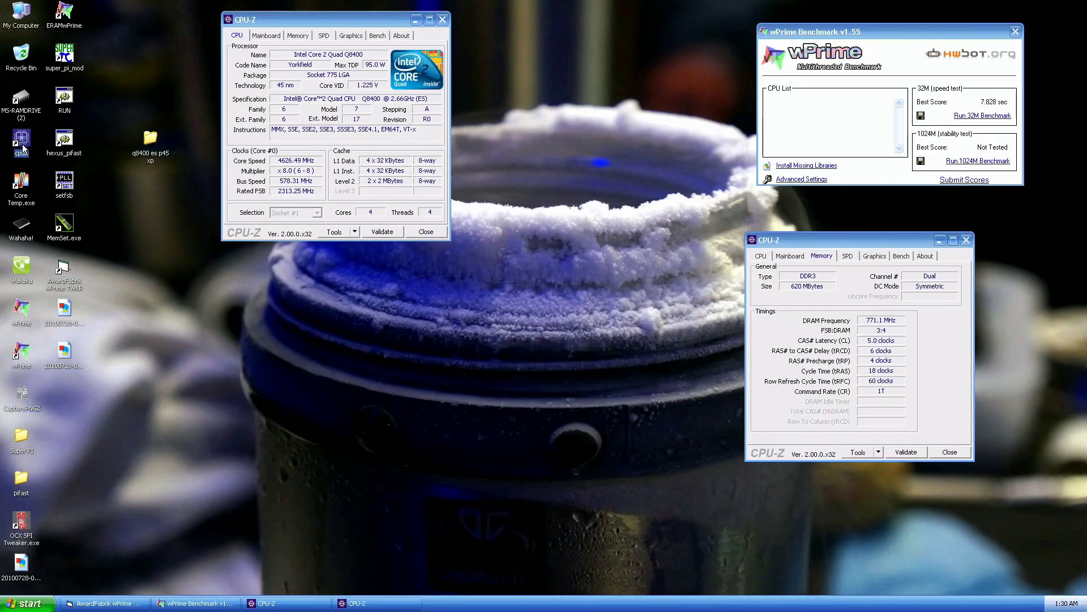
drag(349, 304, 343, 296)
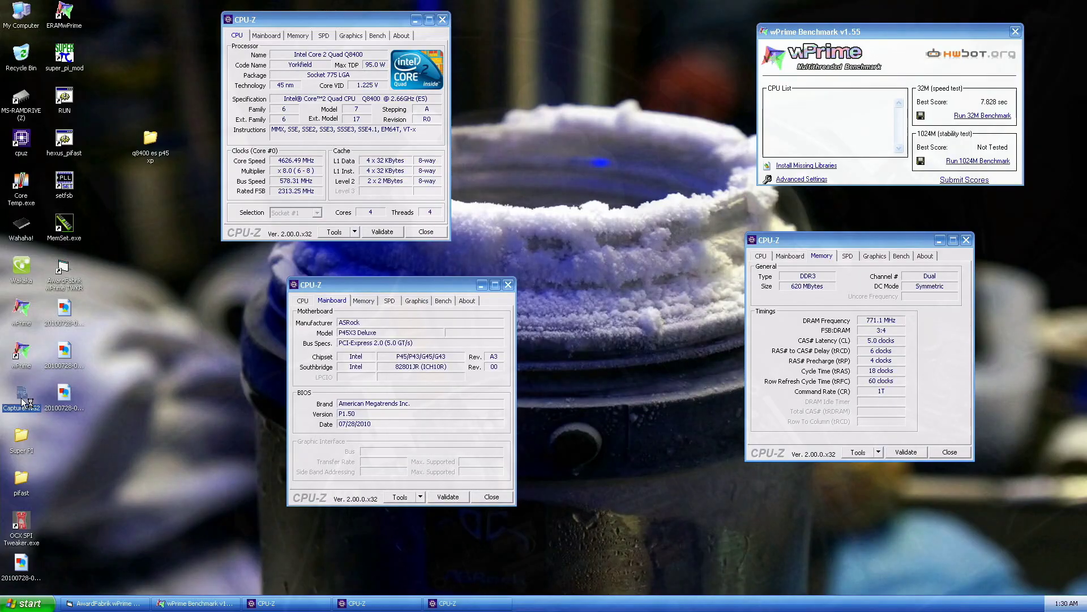